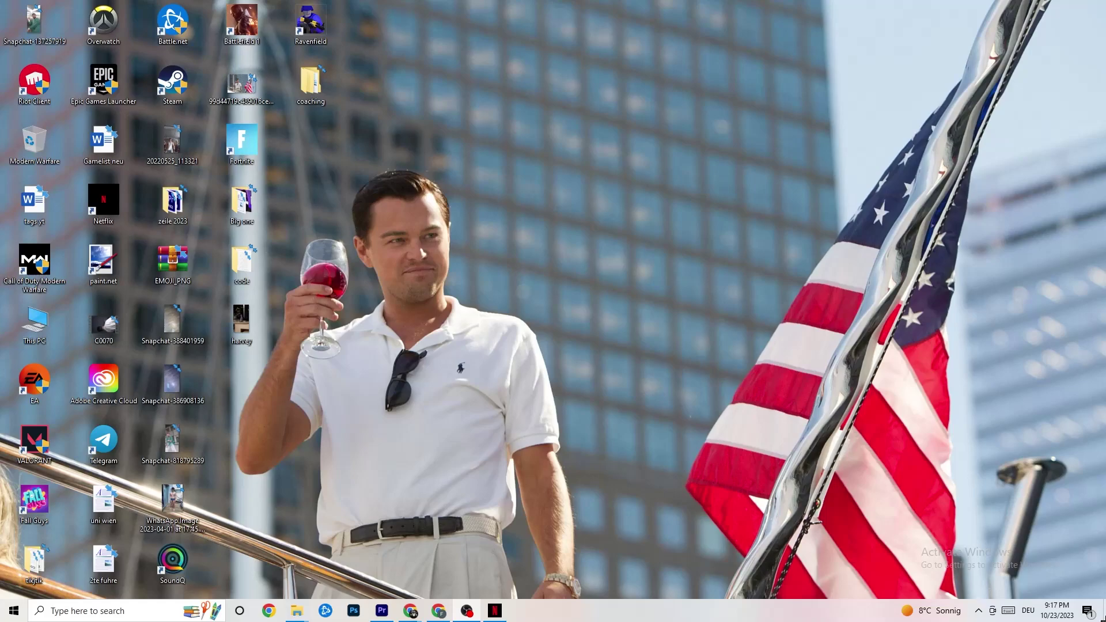
Step: Open the Windows display settings and check the available color profiles
{"action": "left_click", "coordinate": [8, 605]}
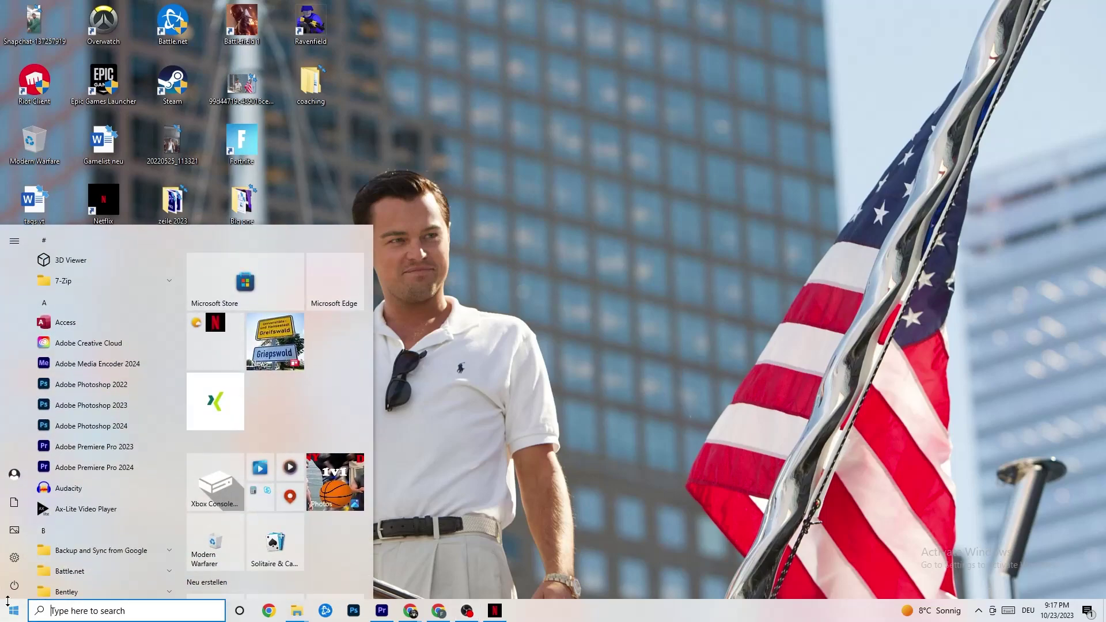
{"action": "left_click", "coordinate": [14, 557]}
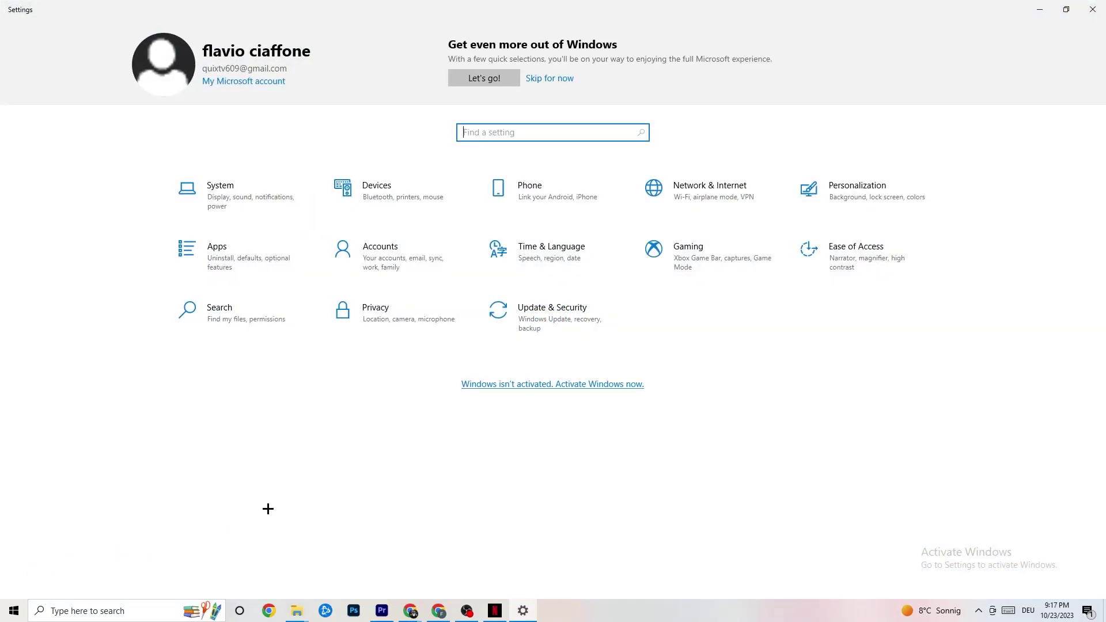
{"action": "left_click", "coordinate": [238, 203]}
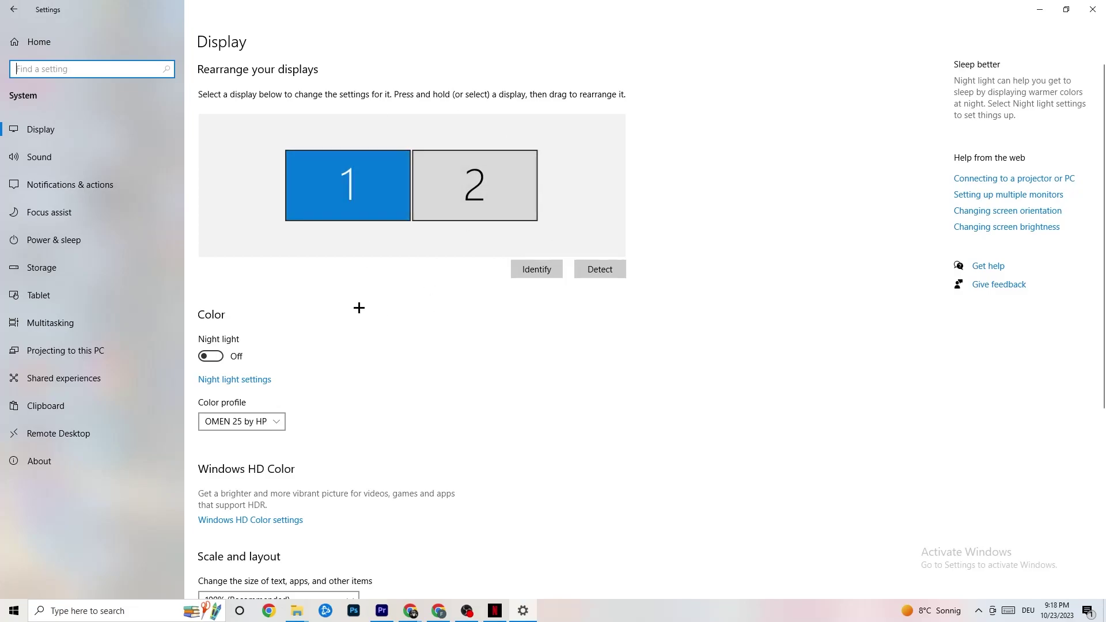
{"action": "scroll", "coordinate": [382, 206], "scroll_direction": "down", "scroll_amount": 5}
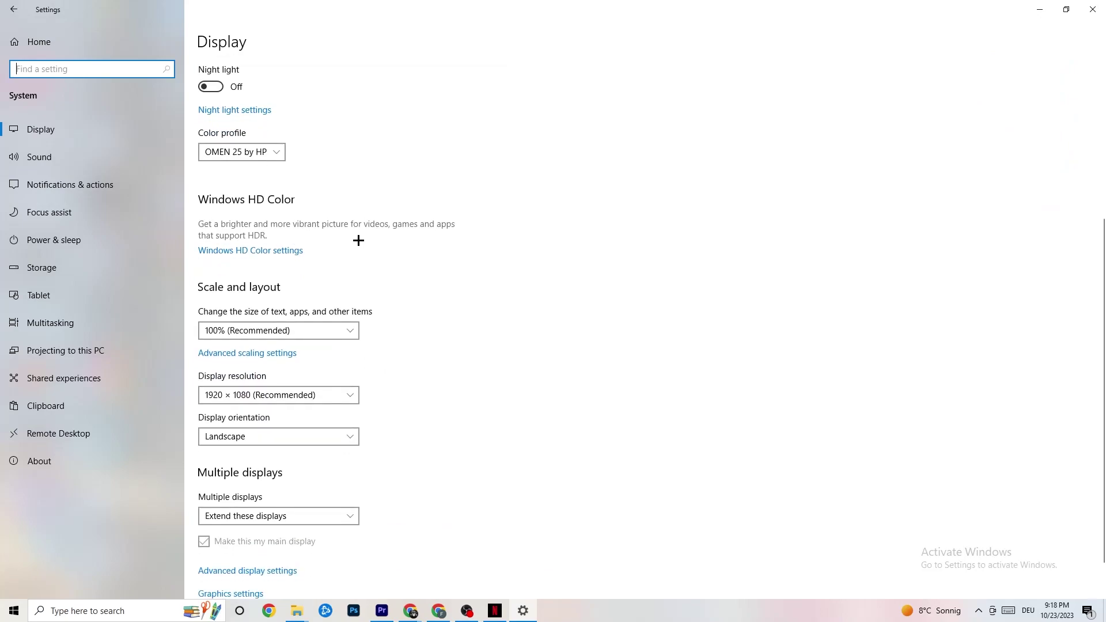
{"action": "left_click", "coordinate": [247, 152]}
{"action": "left_click", "coordinate": [364, 121]}
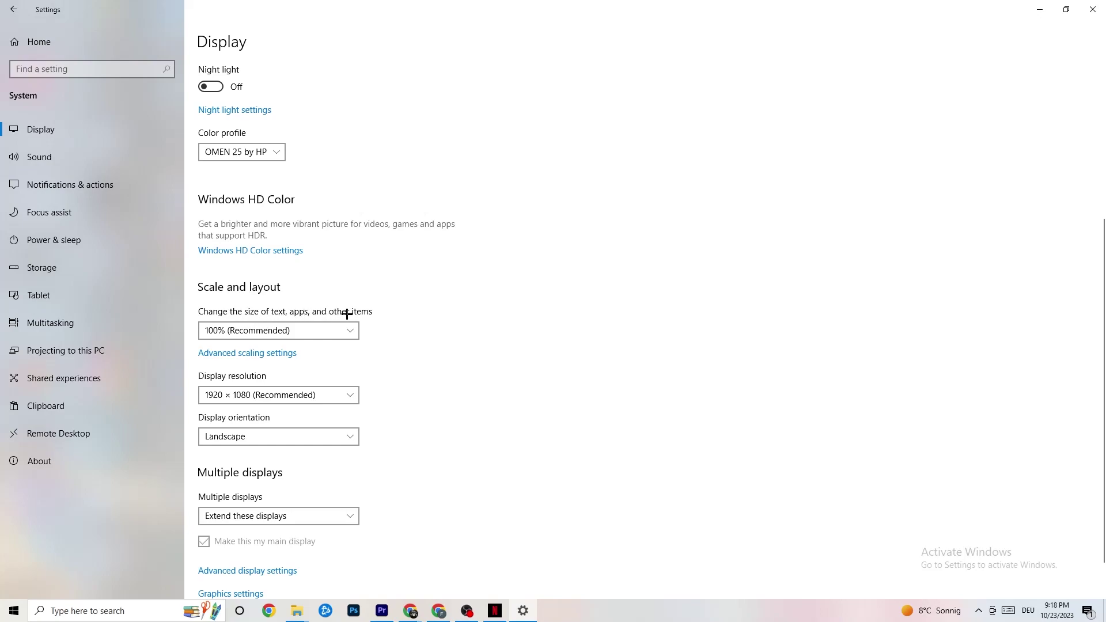
Step: Check the scaling and display resolution options without changing the selected values
{"action": "left_click", "coordinate": [339, 330]}
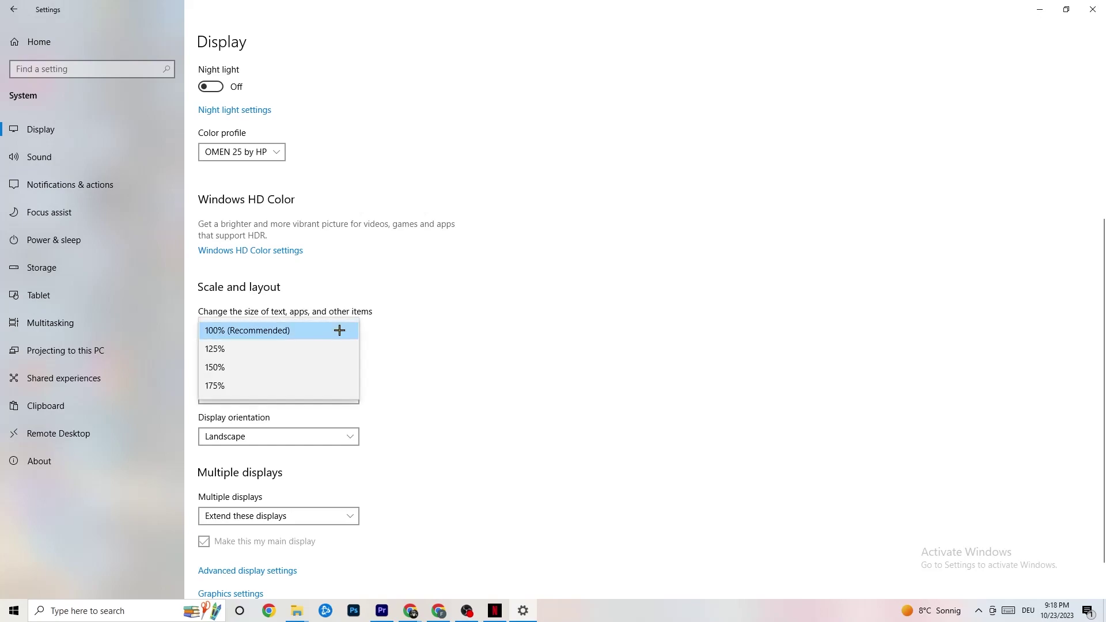
{"action": "left_click", "coordinate": [473, 283]}
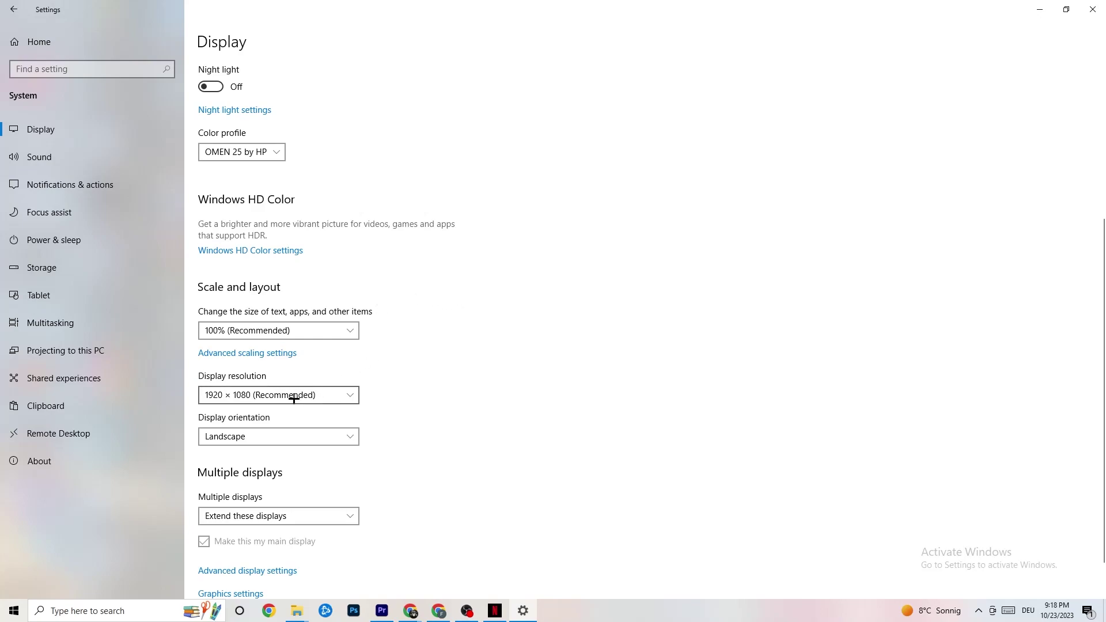
{"action": "left_click", "coordinate": [350, 394]}
{"action": "left_click", "coordinate": [477, 358]}
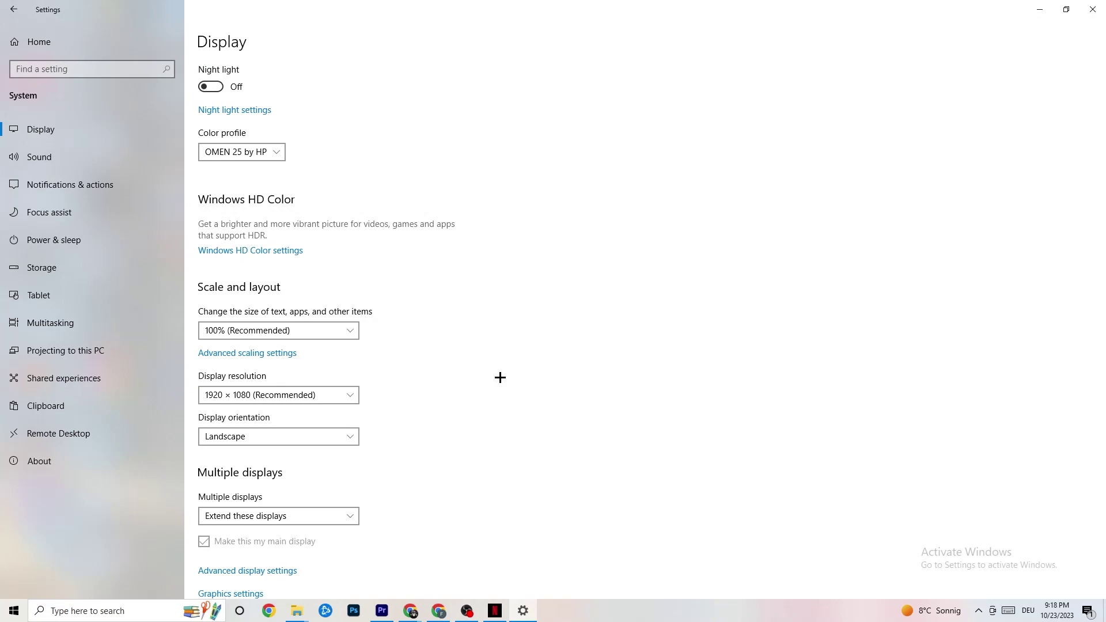
{"action": "left_click", "coordinate": [348, 395]}
{"action": "left_click", "coordinate": [455, 371]}
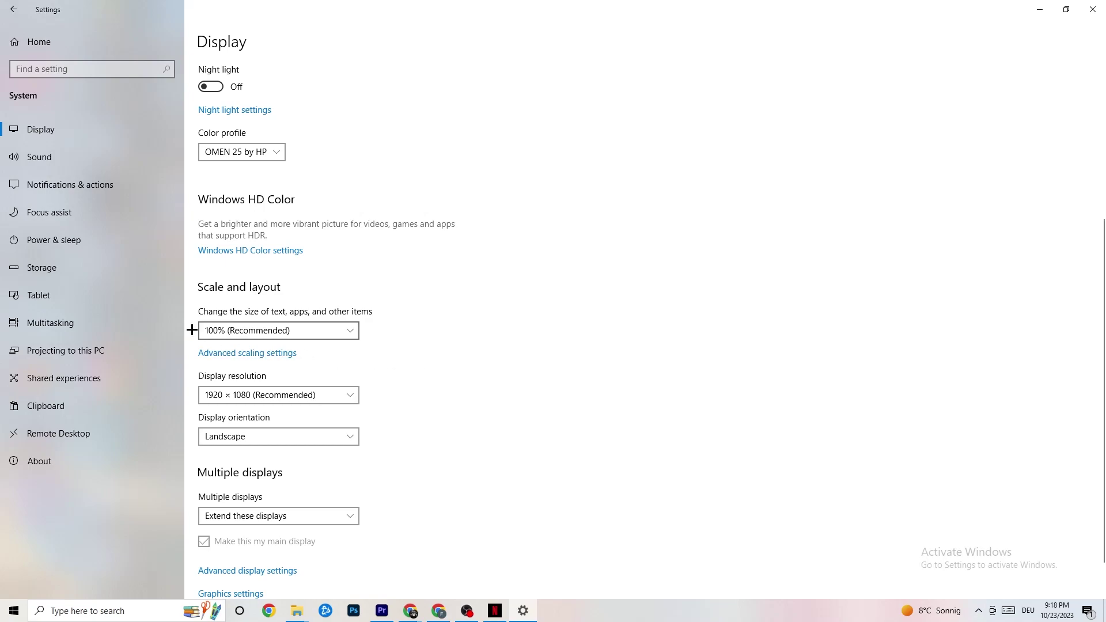
Step: Open the Storage Sense configuration and check the recycle bin deletion intervals for temporary files
{"action": "left_click", "coordinate": [72, 276]}
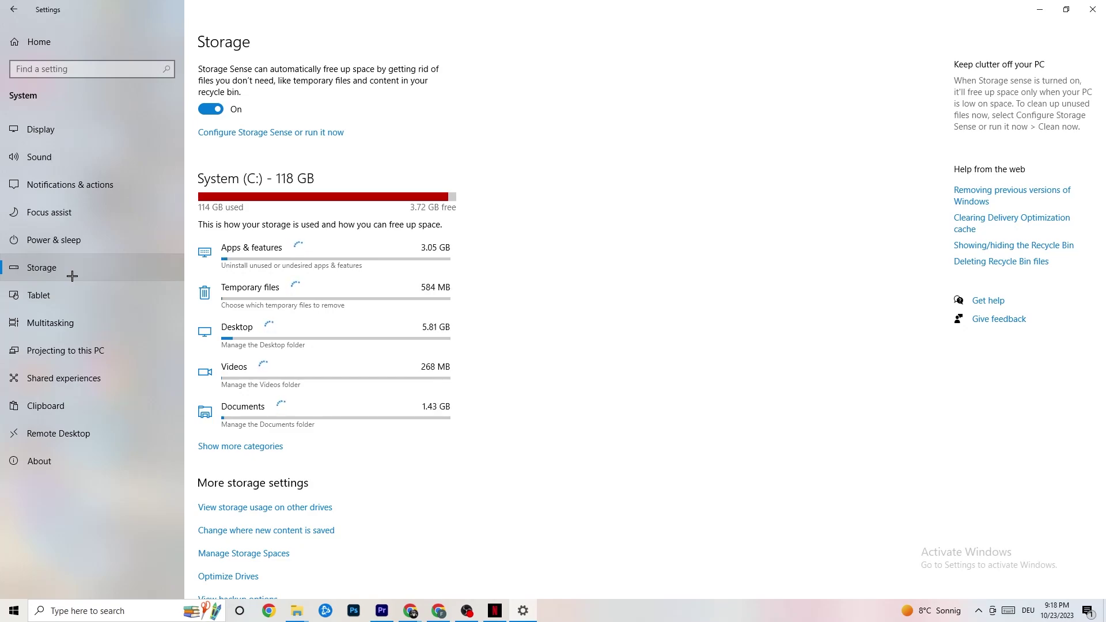
{"action": "left_click", "coordinate": [319, 134]}
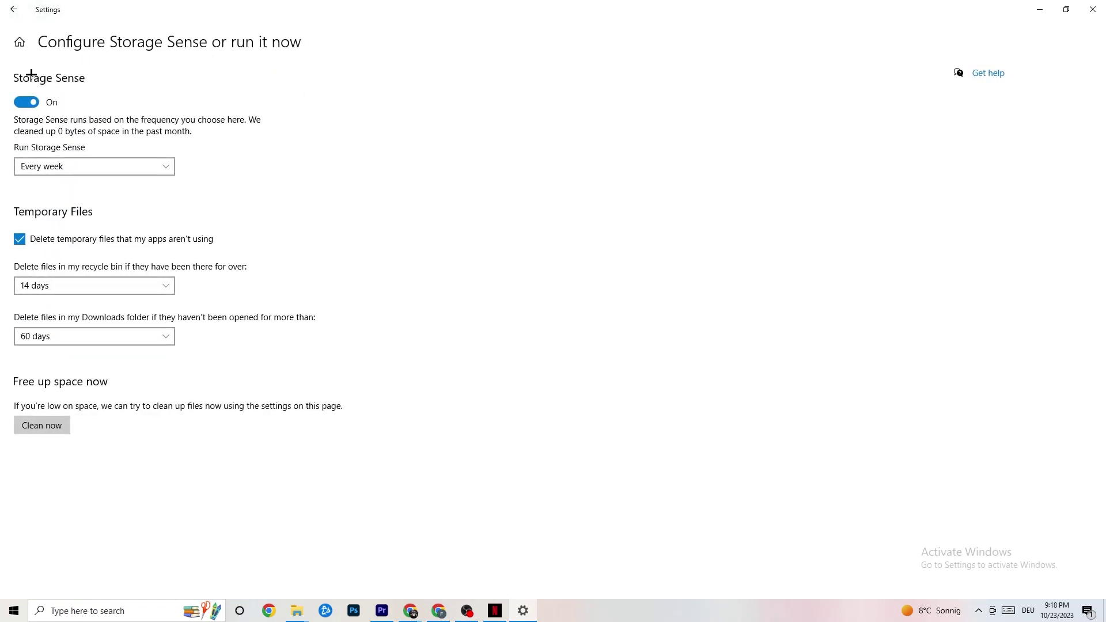
{"action": "left_click", "coordinate": [113, 288]}
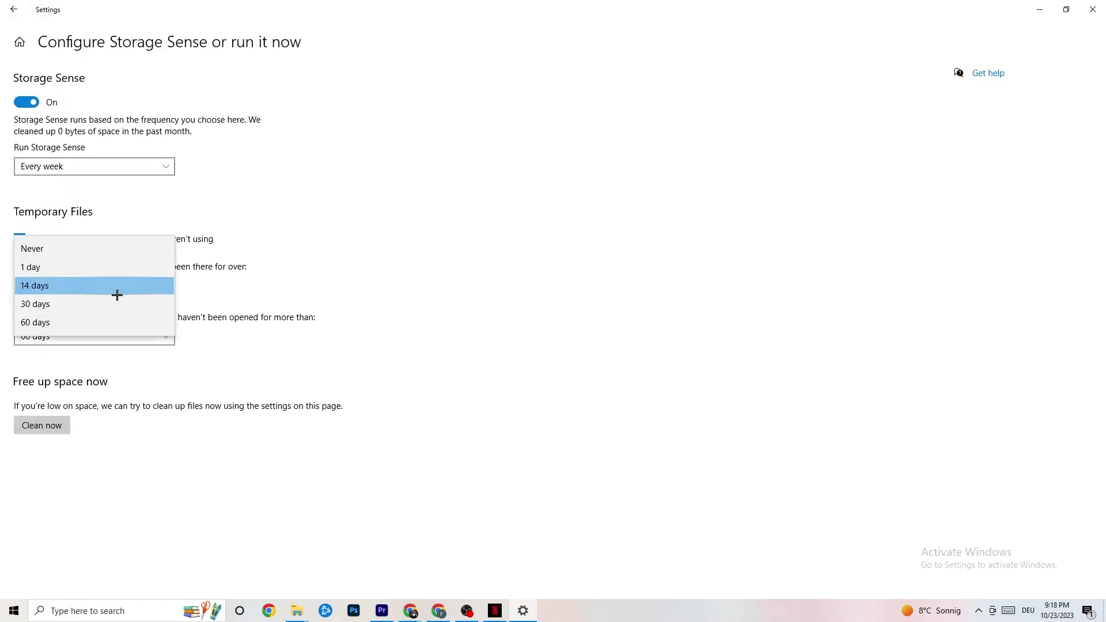
{"action": "left_click", "coordinate": [203, 271]}
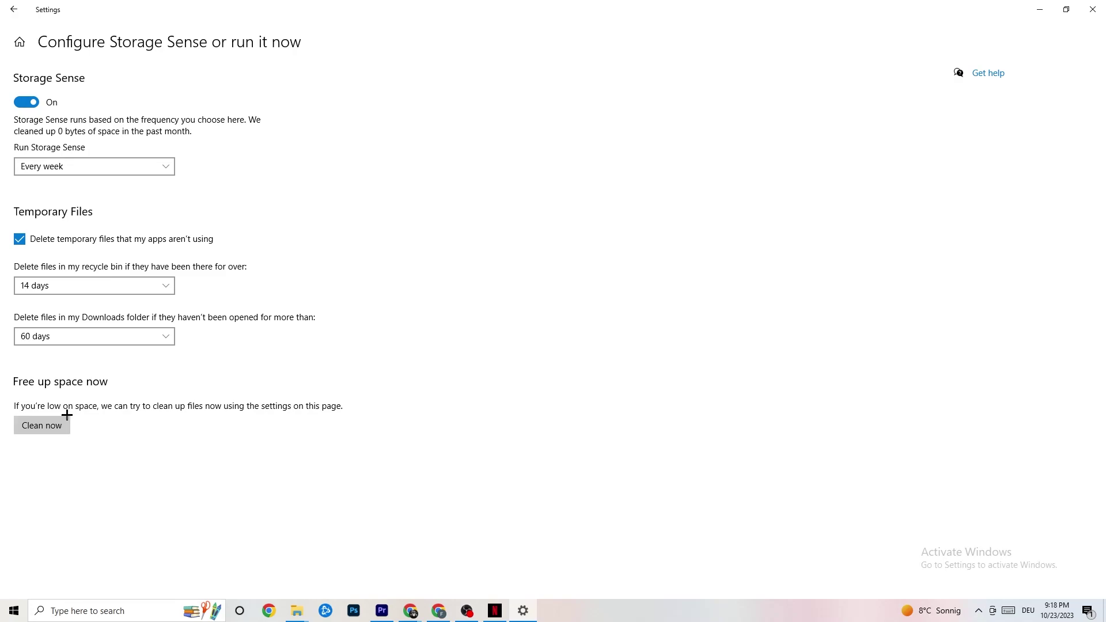
Step: Review the available power plans in the additional power settings, then close Power Options
{"action": "left_click", "coordinate": [12, 7]}
{"action": "left_click", "coordinate": [255, 181]}
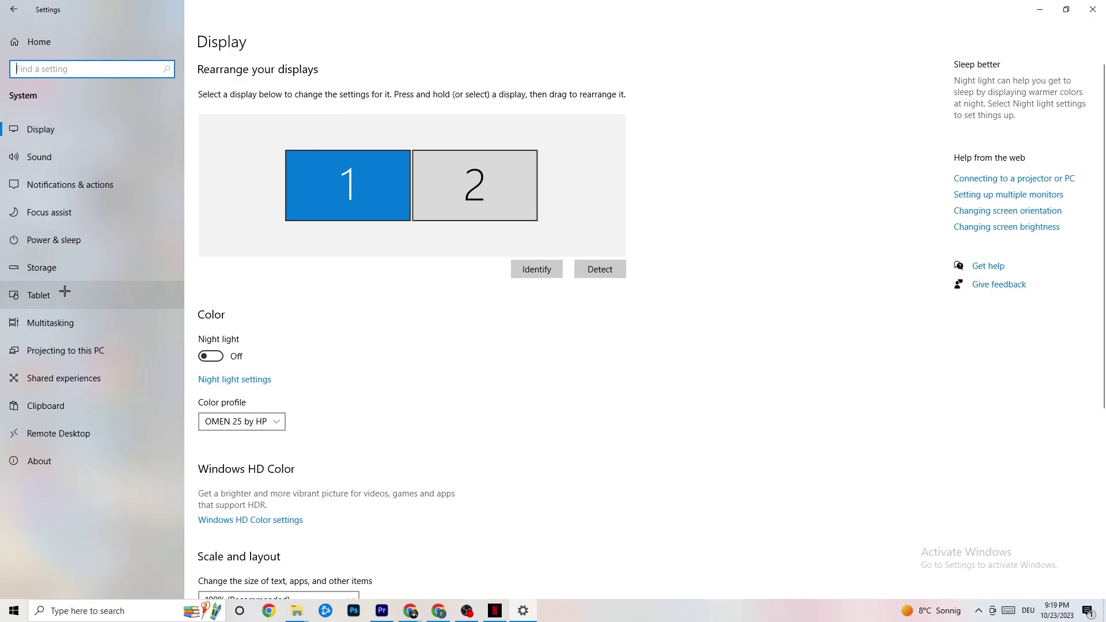
{"action": "left_click", "coordinate": [38, 236]}
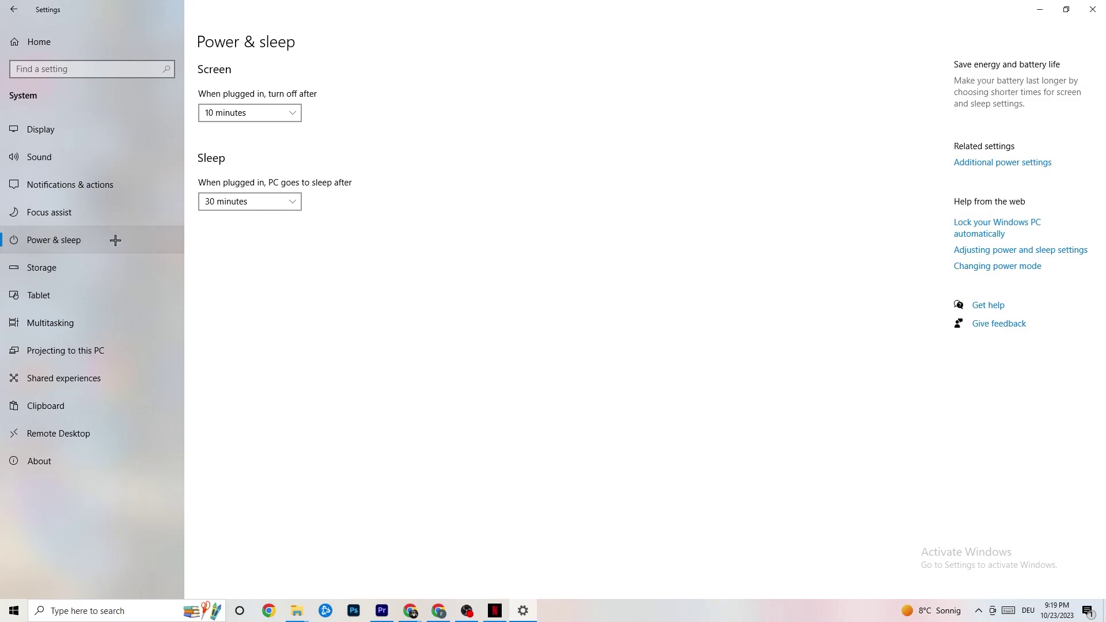
{"action": "left_click", "coordinate": [997, 163]}
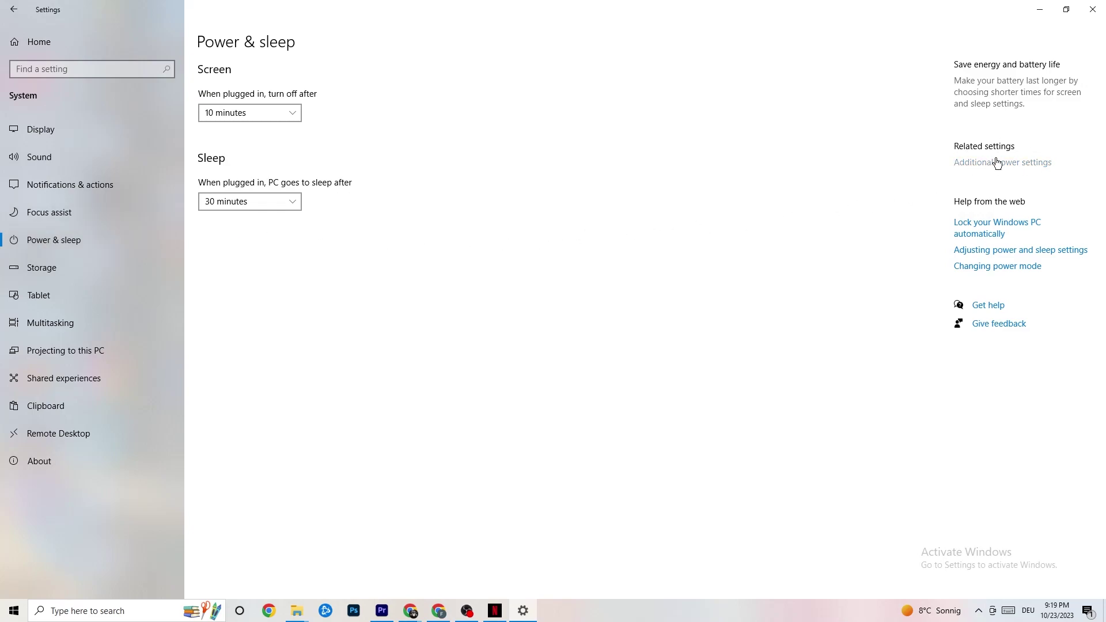
{"action": "left_click_drag", "start_coordinate": [444, 118], "coordinate": [606, 60]}
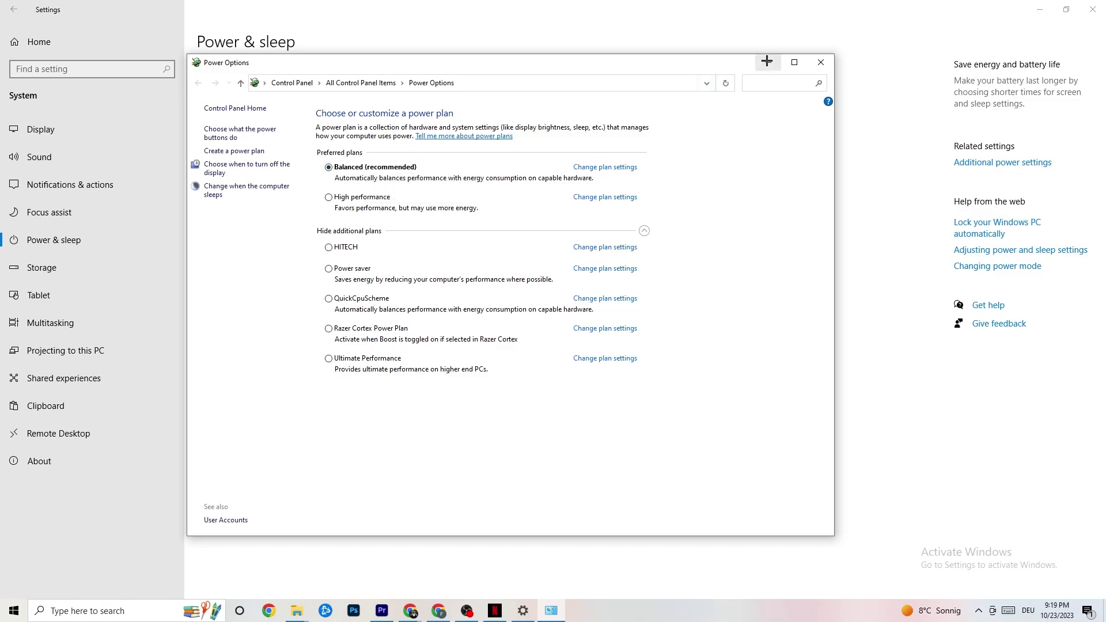
{"action": "left_click", "coordinate": [822, 63]}
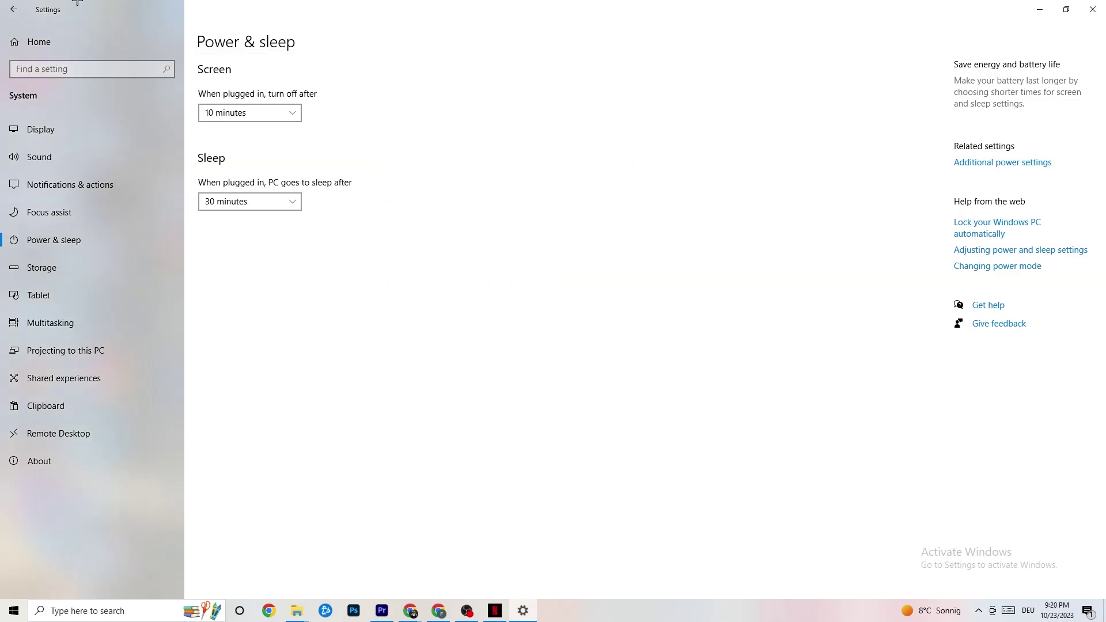
Step: Review the Xbox Game Bar settings in the Gaming category, including its on/off switch and keyboard shortcuts
{"action": "left_click", "coordinate": [17, 8]}
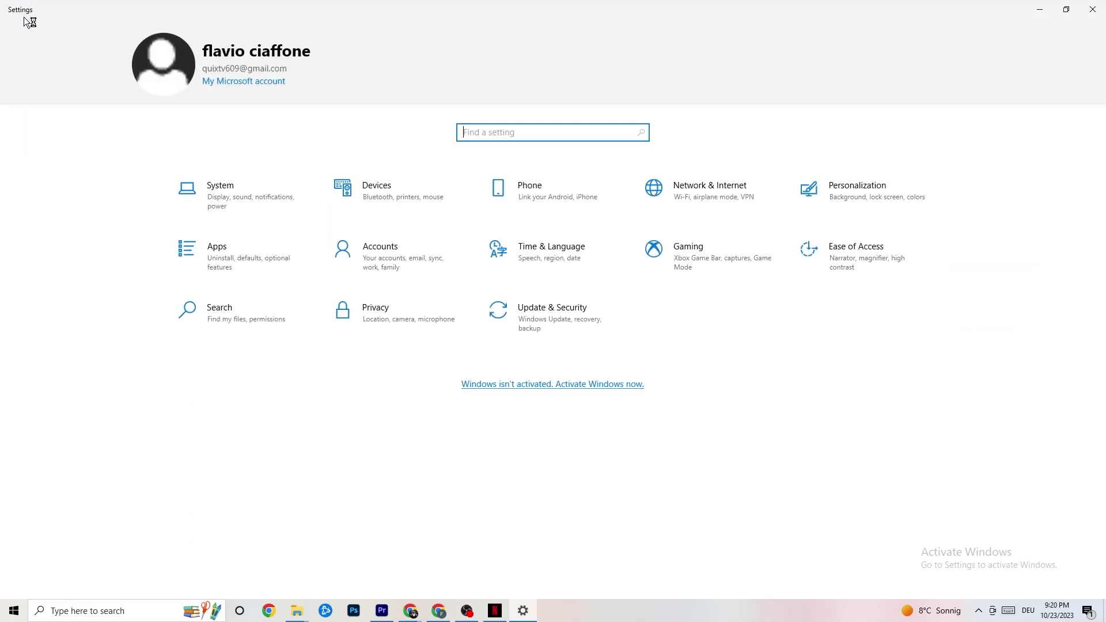
{"action": "left_click", "coordinate": [702, 270]}
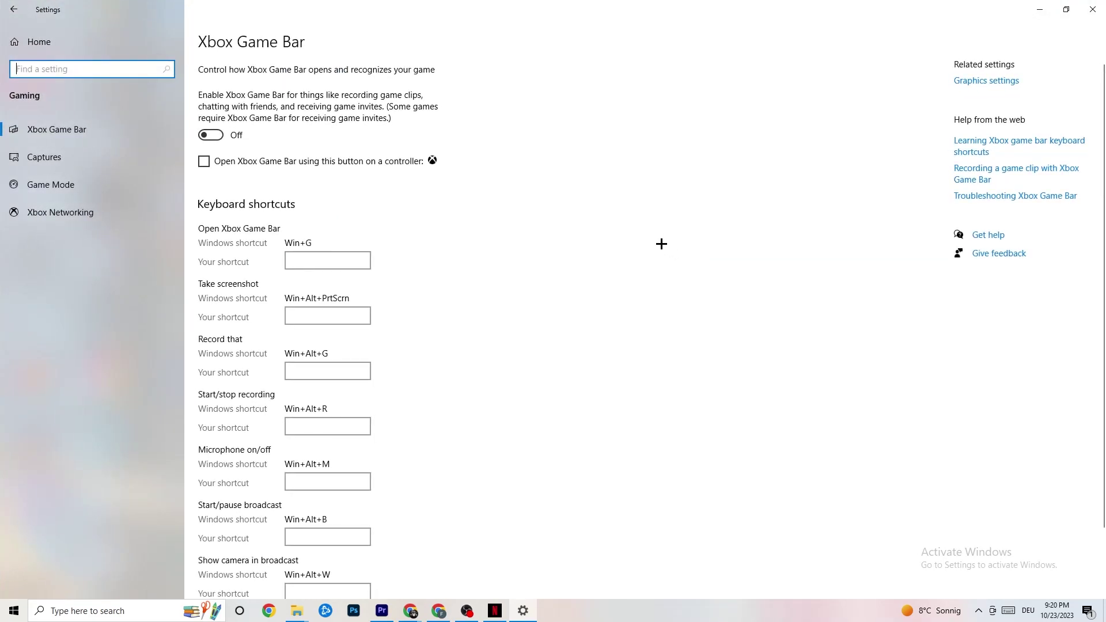
{"action": "scroll", "coordinate": [381, 230], "scroll_direction": "down", "scroll_amount": 2}
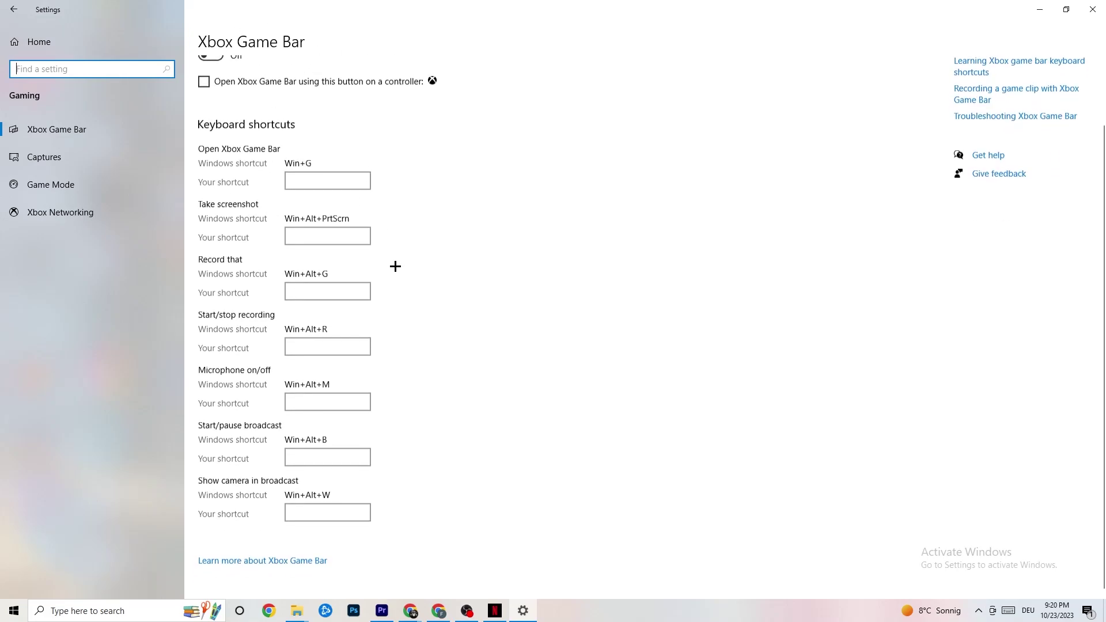
{"action": "scroll", "coordinate": [400, 395], "scroll_direction": "up", "scroll_amount": 2}
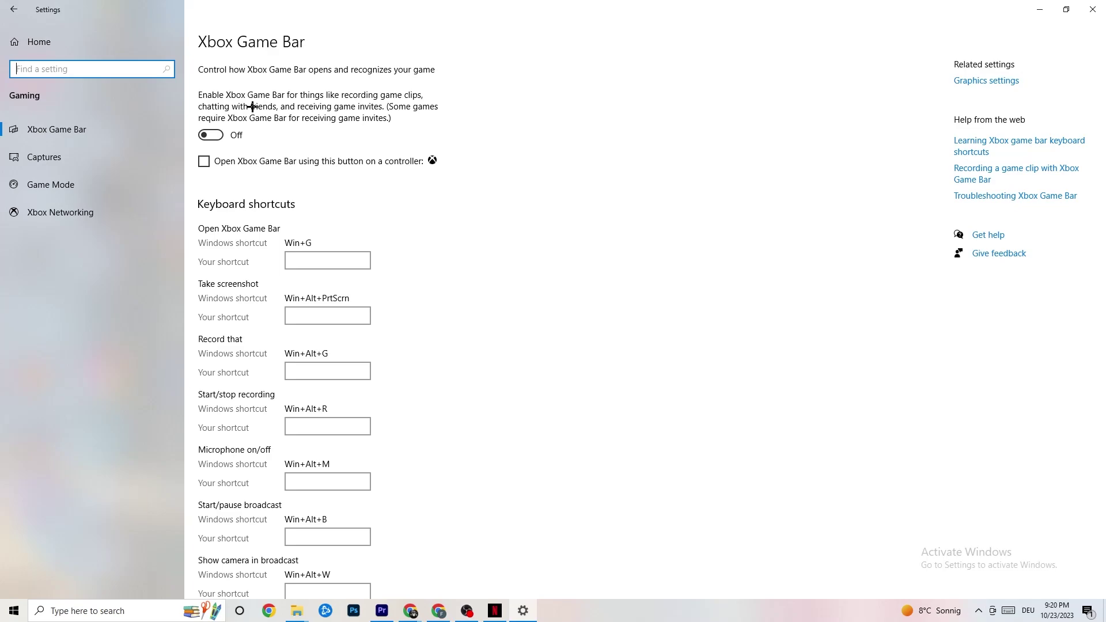
{"action": "left_click", "coordinate": [211, 135]}
{"action": "left_click", "coordinate": [240, 136]}
Step: Review the background recording, audio and video settings for game captures, and check the Game Mode setting
{"action": "left_click", "coordinate": [91, 155]}
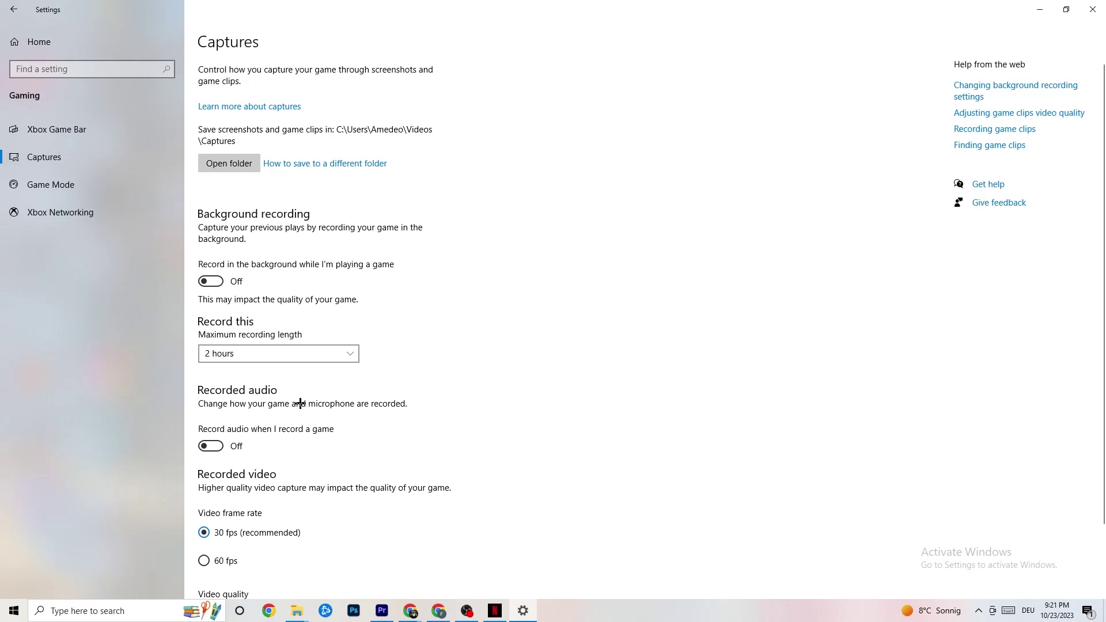
{"action": "scroll", "coordinate": [296, 403], "scroll_direction": "down", "scroll_amount": 3}
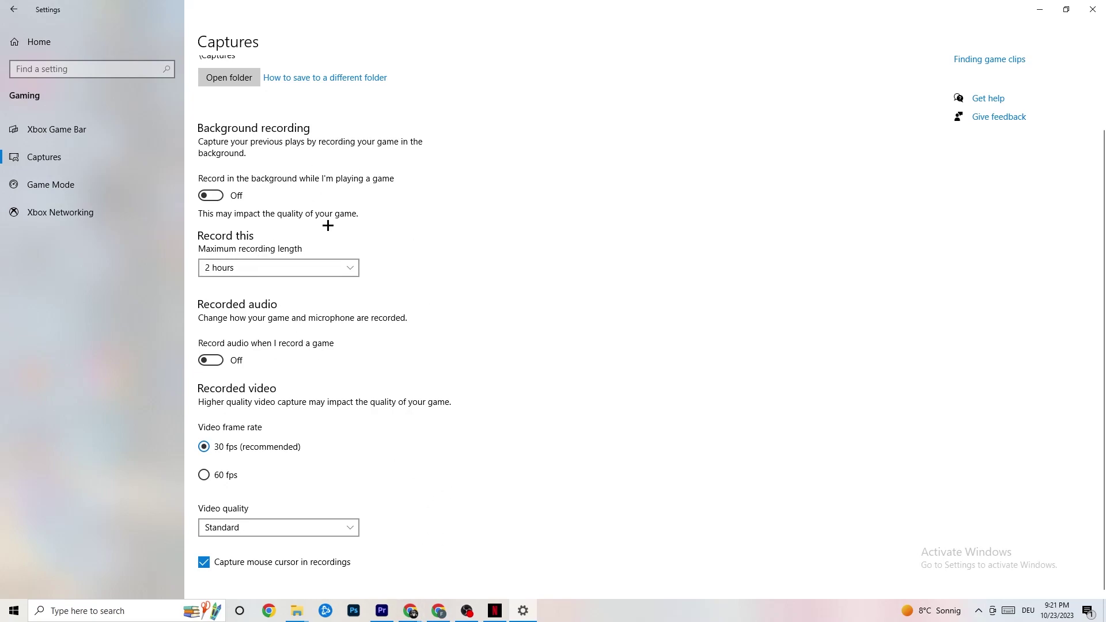
{"action": "left_click", "coordinate": [86, 189]}
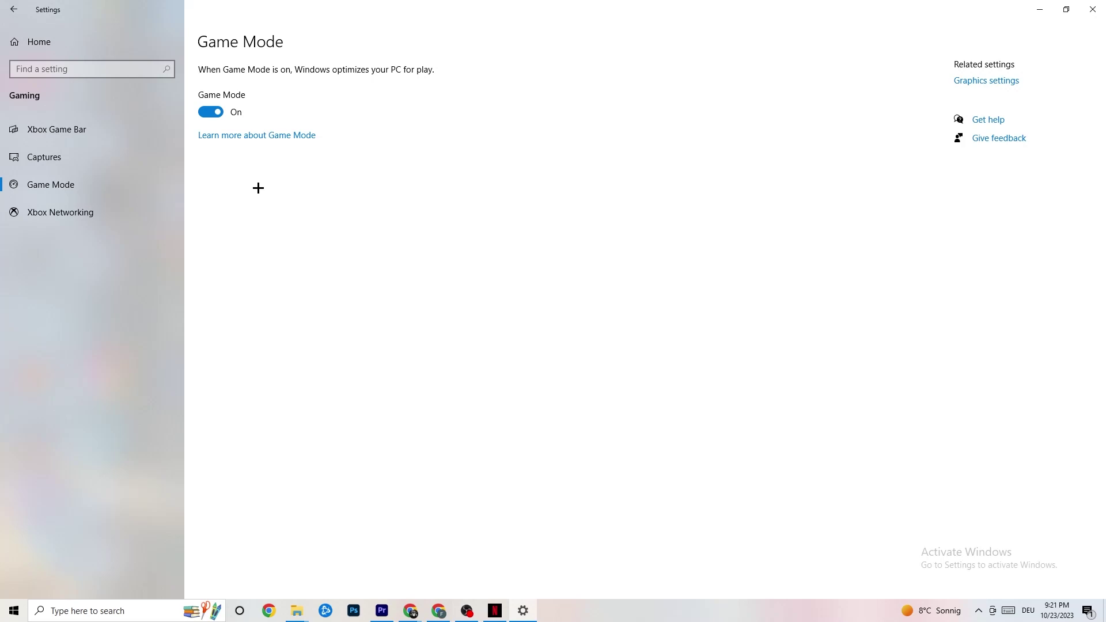
Step: Review the Windows Update and Troubleshoot pages under Update & Security, then close Settings
{"action": "left_click", "coordinate": [17, 9]}
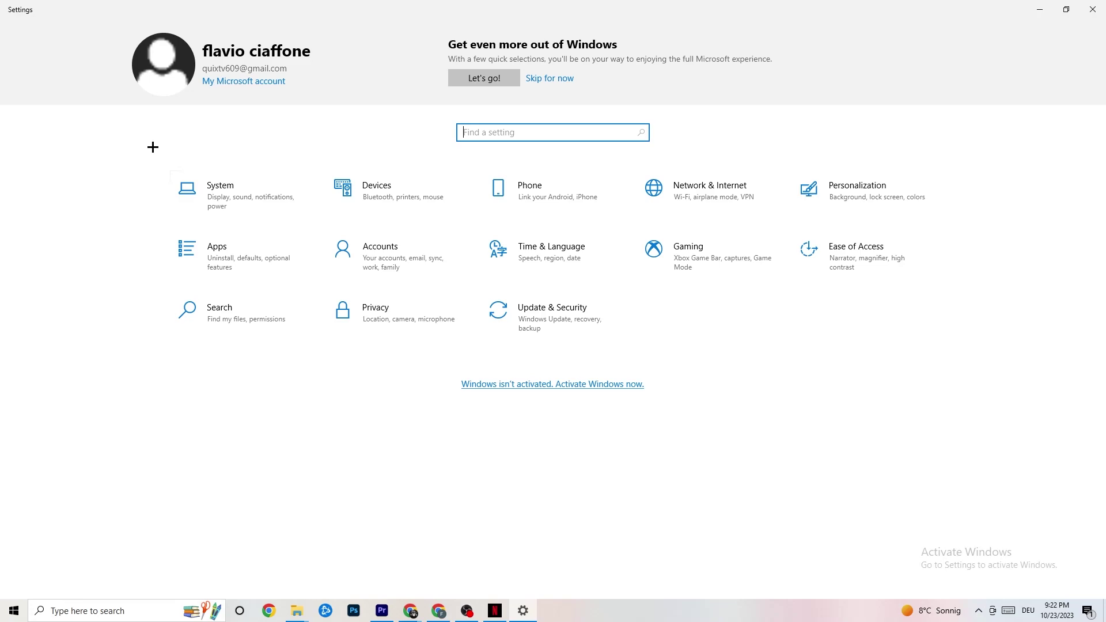
{"action": "left_click", "coordinate": [573, 326]}
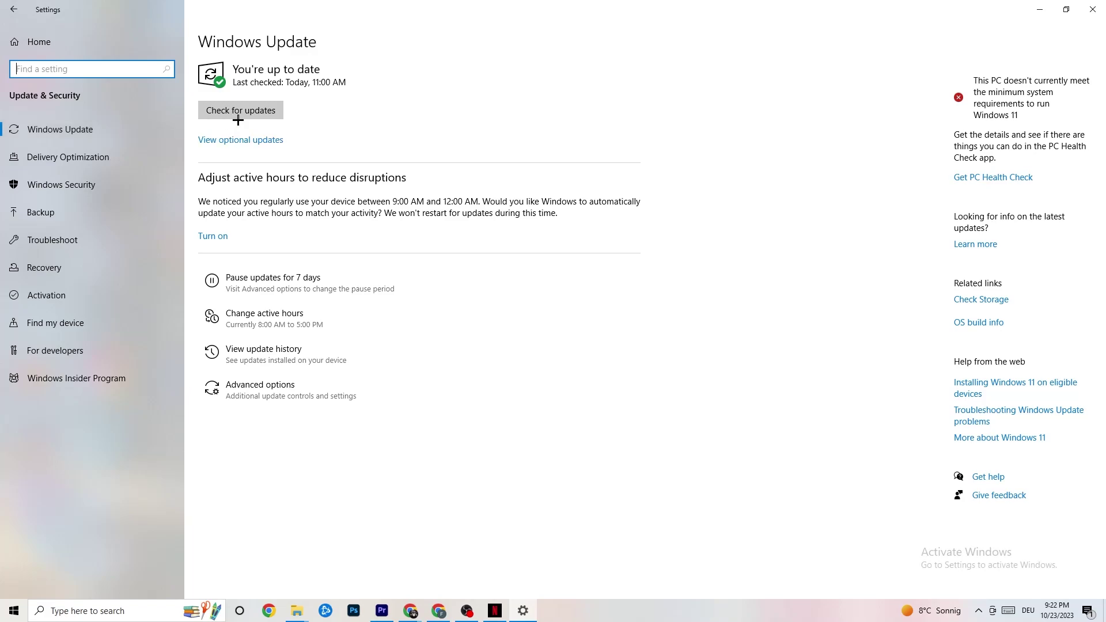
{"action": "left_click", "coordinate": [333, 81]}
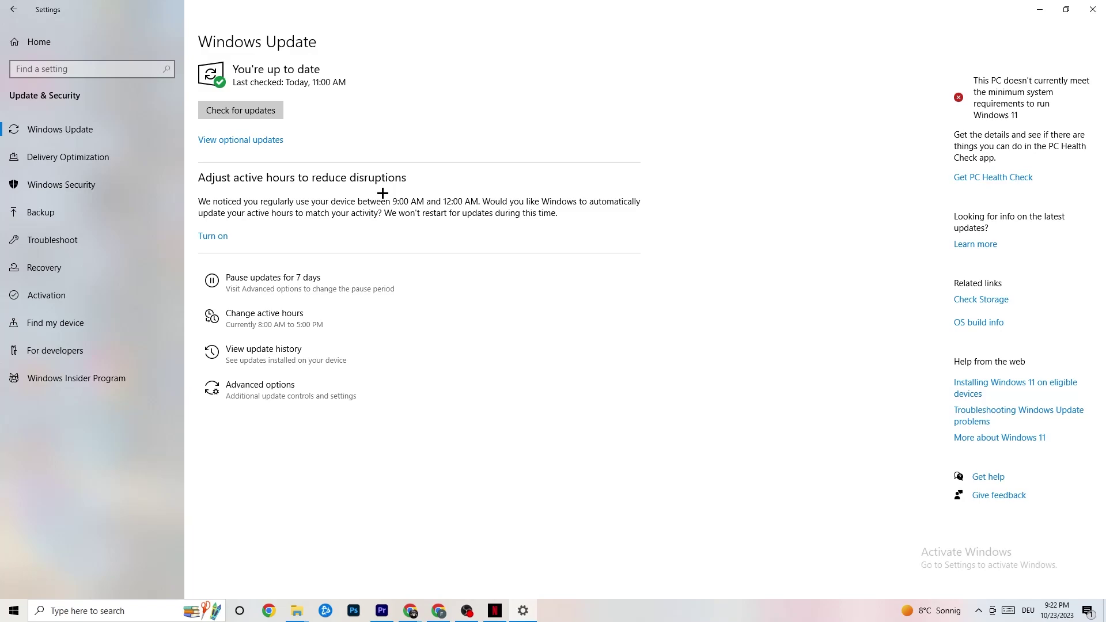
{"action": "left_click", "coordinate": [81, 240]}
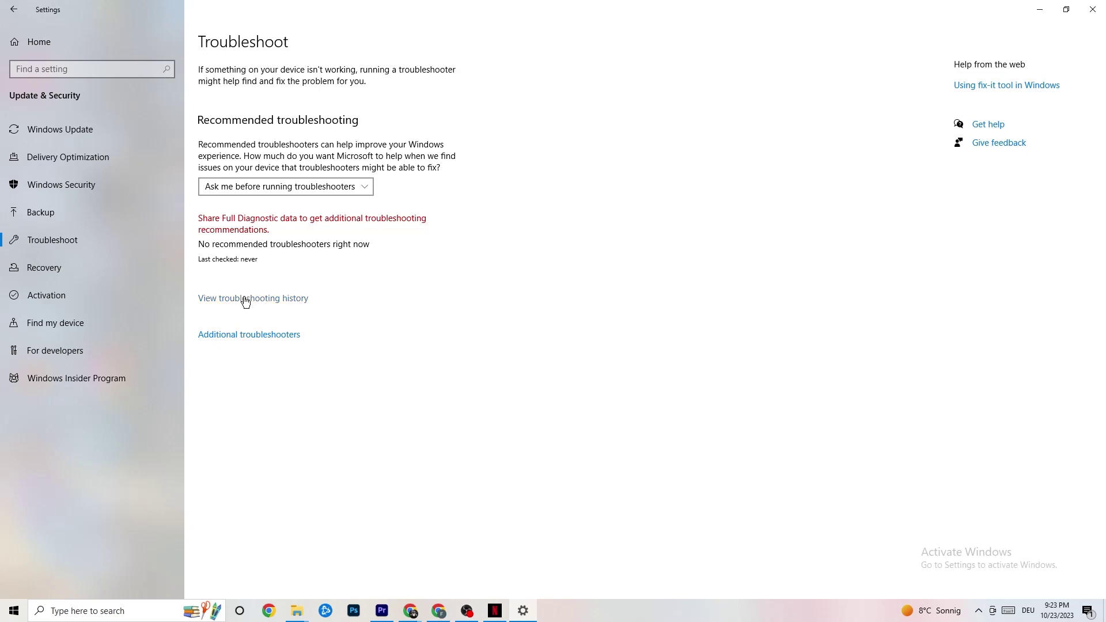
{"action": "left_click", "coordinate": [1086, 3]}
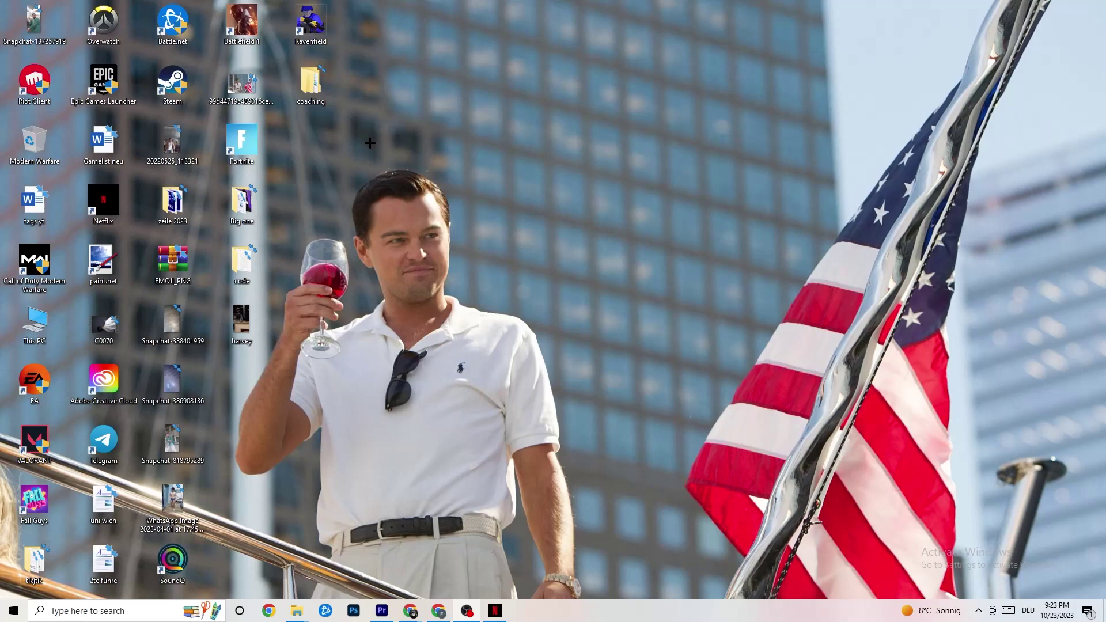
Step: Move the Steam shortcut to an empty area of the desktop and open its properties
{"action": "left_click_drag", "start_coordinate": [173, 84], "coordinate": [588, 203]}
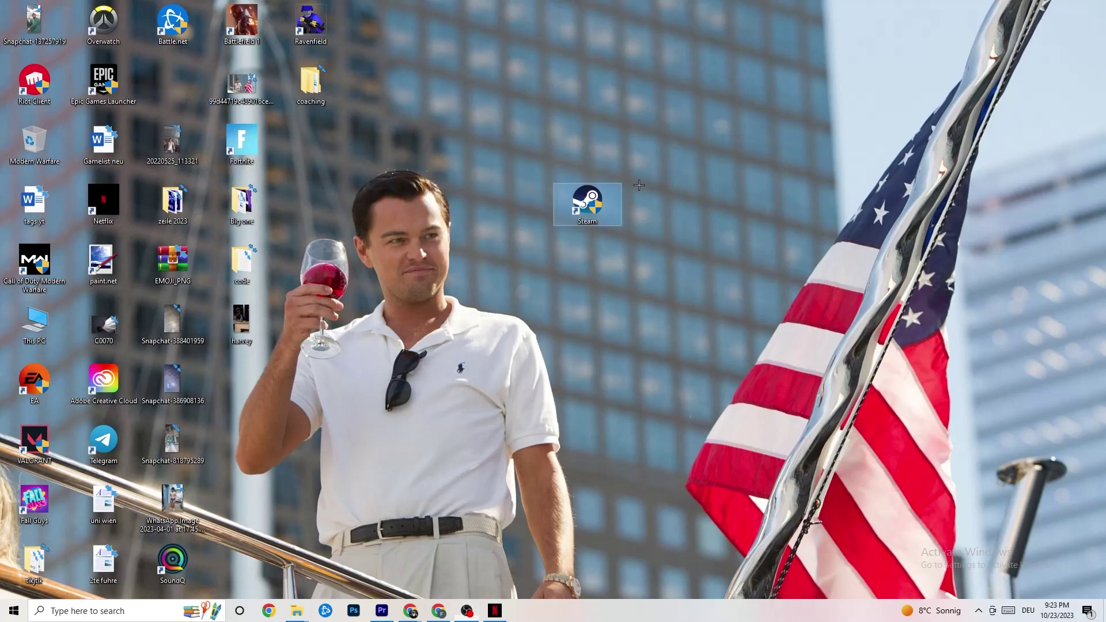
{"action": "right_click", "coordinate": [586, 210]}
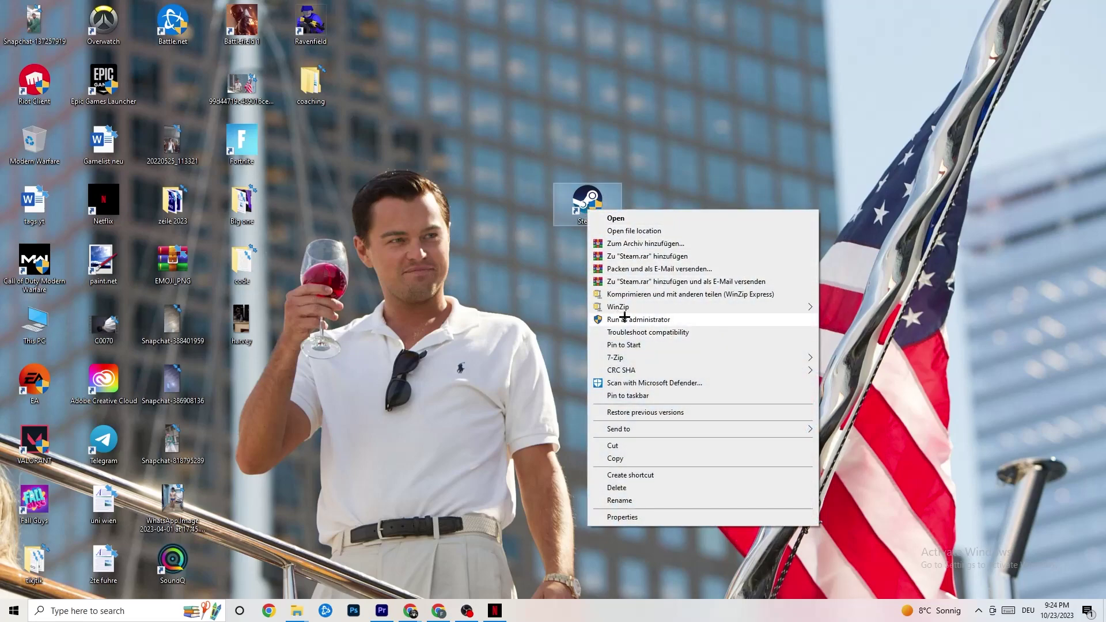
{"action": "left_click", "coordinate": [470, 287]}
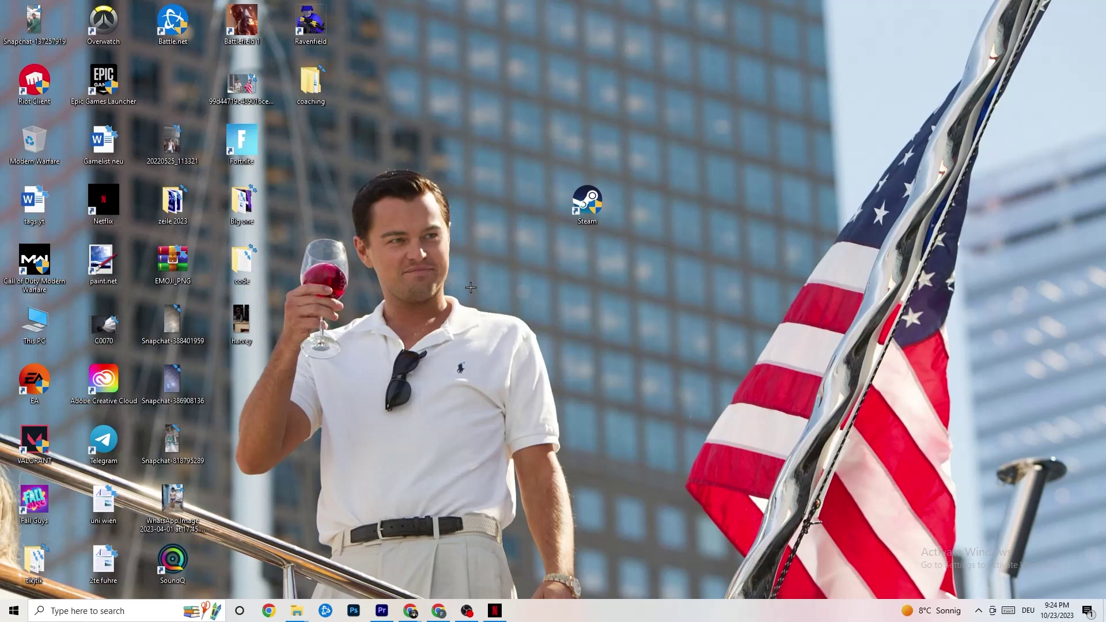
{"action": "left_click_drag", "start_coordinate": [564, 221], "coordinate": [495, 220]}
{"action": "right_click", "coordinate": [509, 208]}
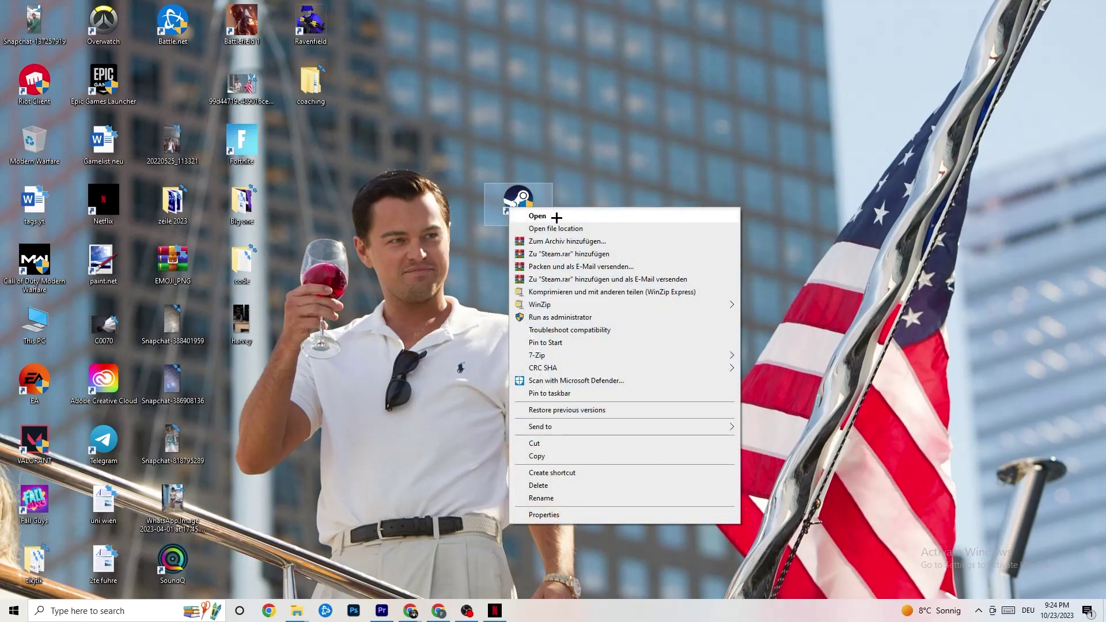
{"action": "left_click", "coordinate": [543, 514]}
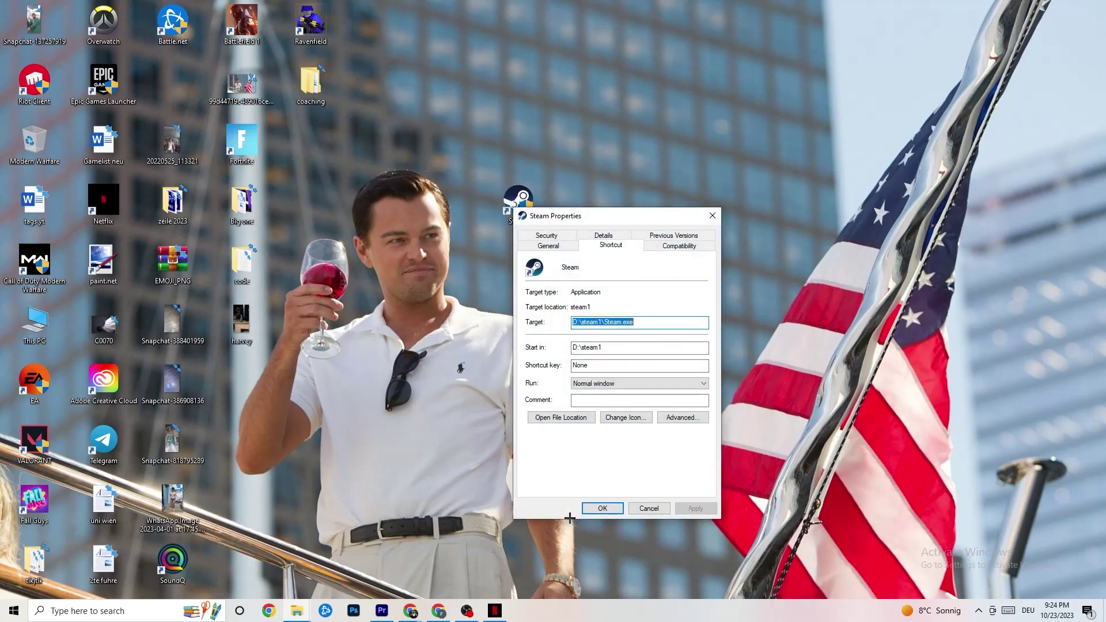
Step: Review the Steam shortcut's compatibility settings, including the list of Windows versions, keeping Windows 8, and close its properties
{"action": "left_click_drag", "start_coordinate": [605, 218], "coordinate": [445, 61]}
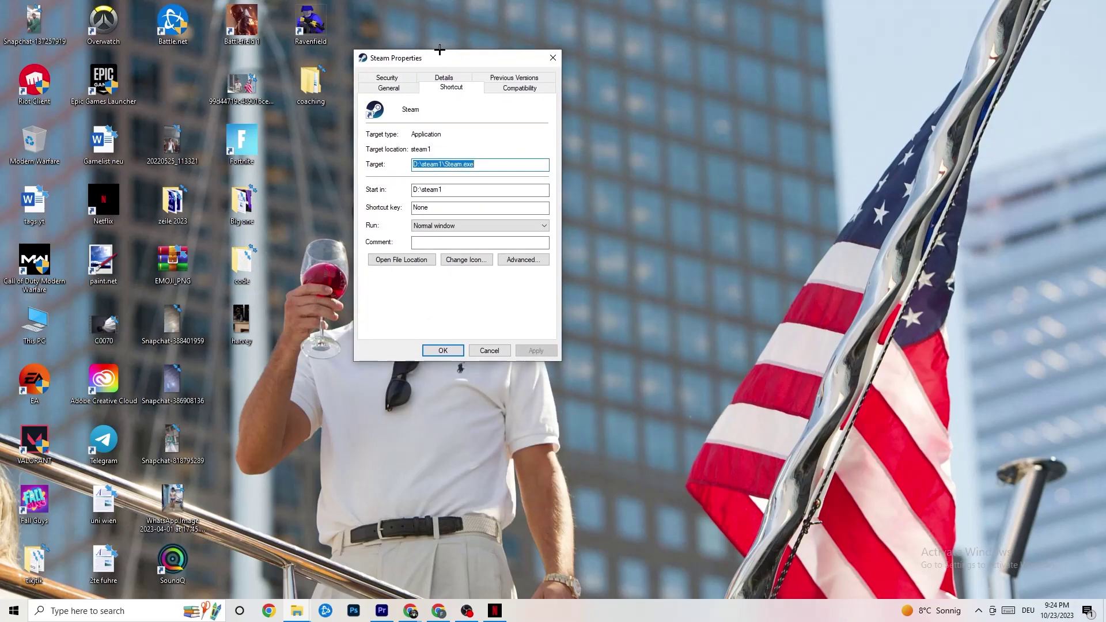
{"action": "left_click", "coordinate": [505, 88]}
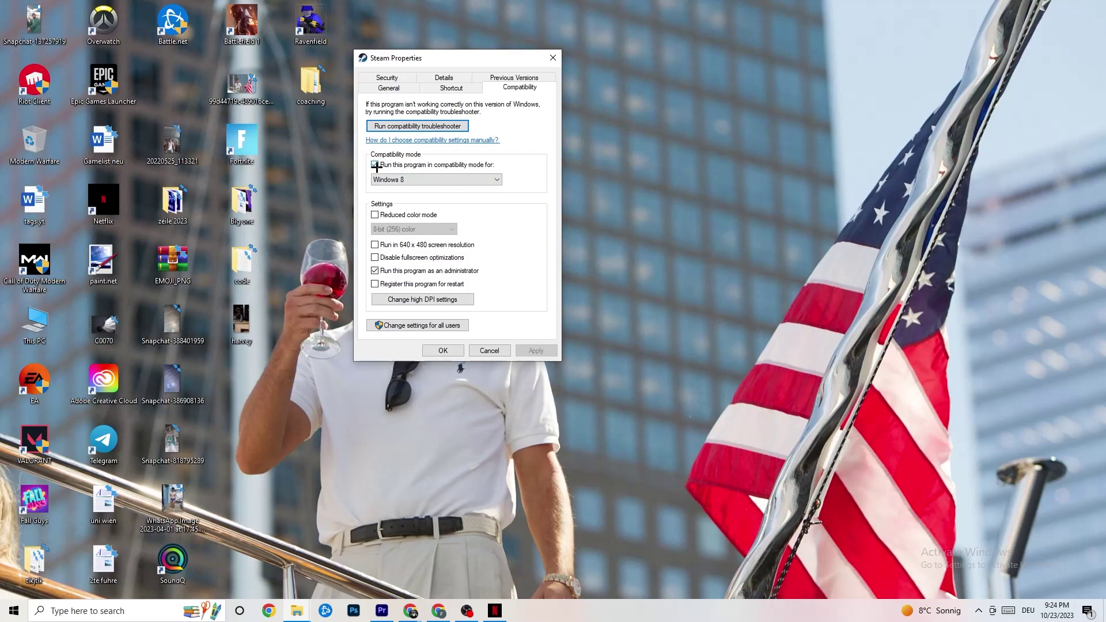
{"action": "left_click", "coordinate": [476, 179]}
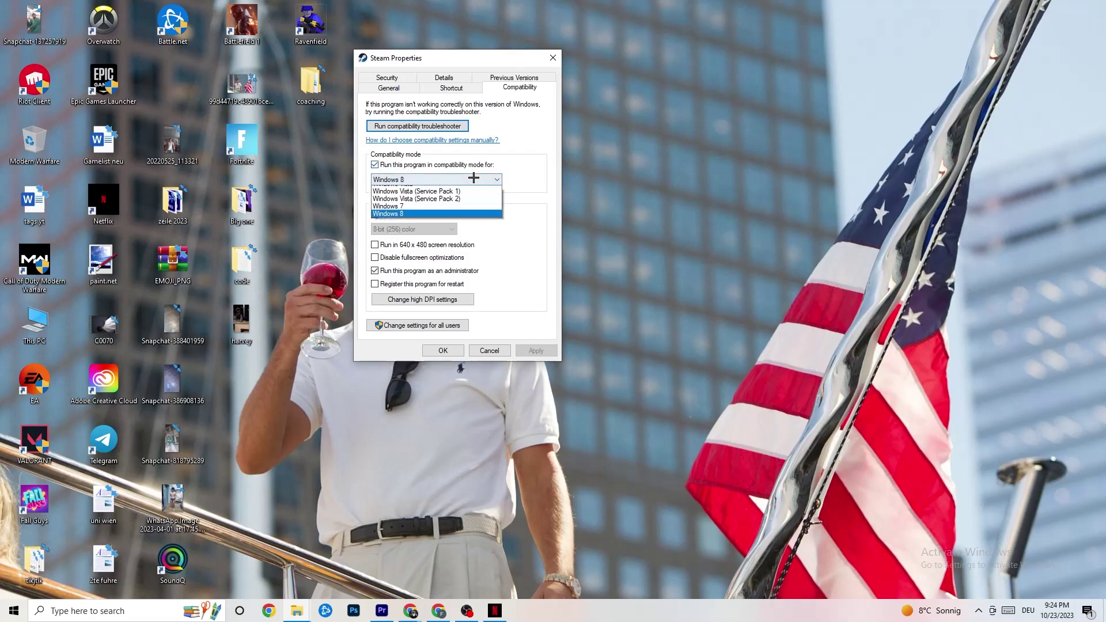
{"action": "left_click", "coordinate": [500, 165]}
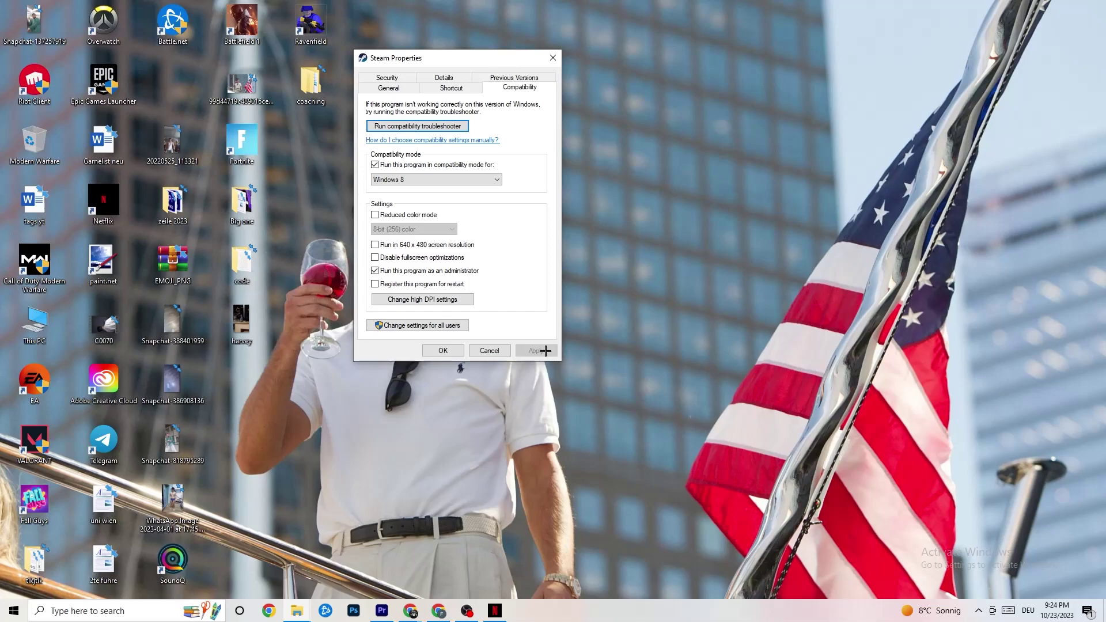
{"action": "left_click", "coordinate": [444, 350]}
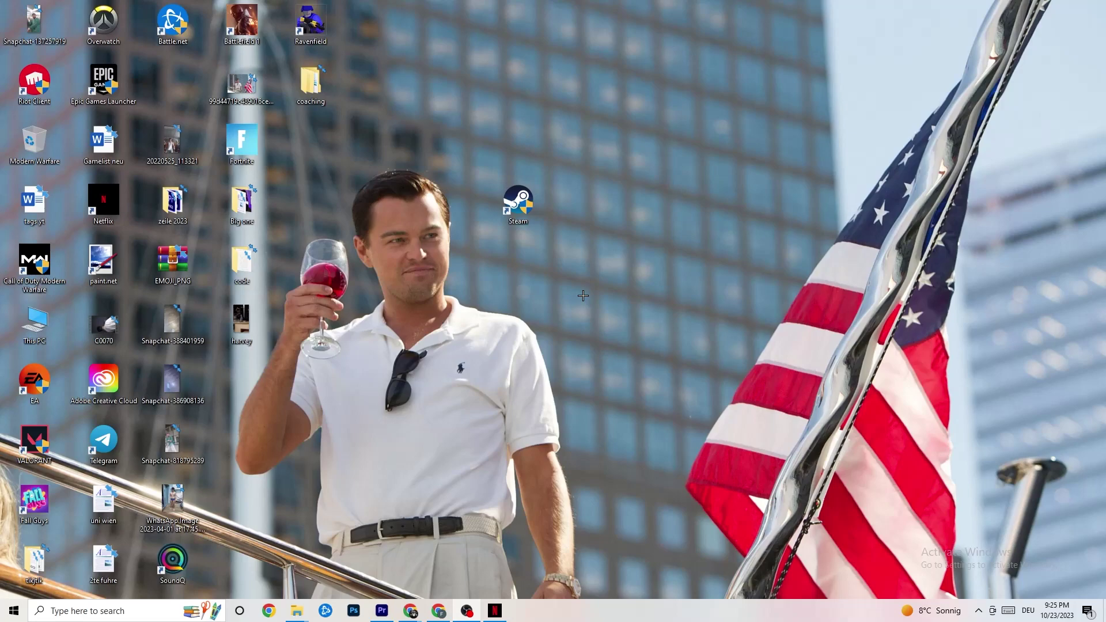
{"action": "right_click", "coordinate": [533, 217]}
{"action": "right_click", "coordinate": [551, 118]}
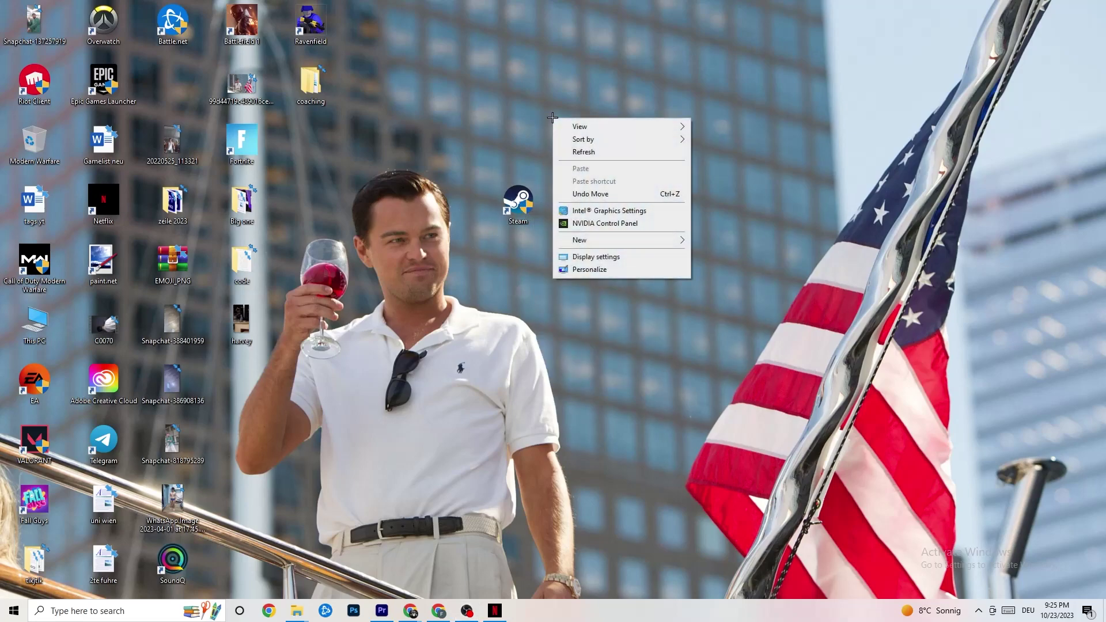
{"action": "left_click", "coordinate": [305, 386]}
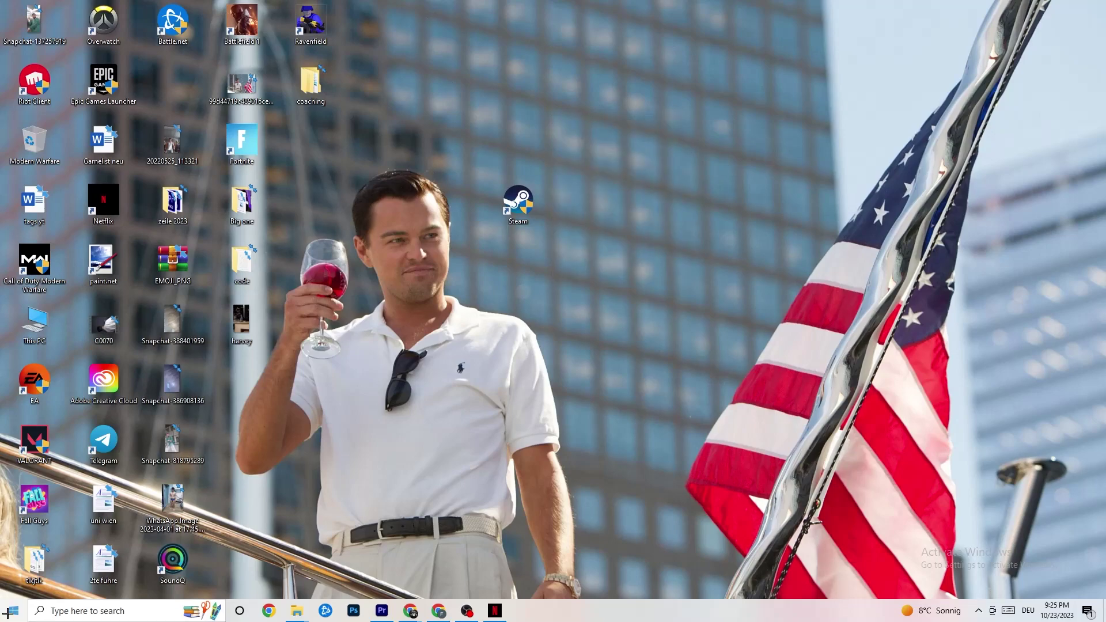
{"action": "left_click", "coordinate": [519, 205]}
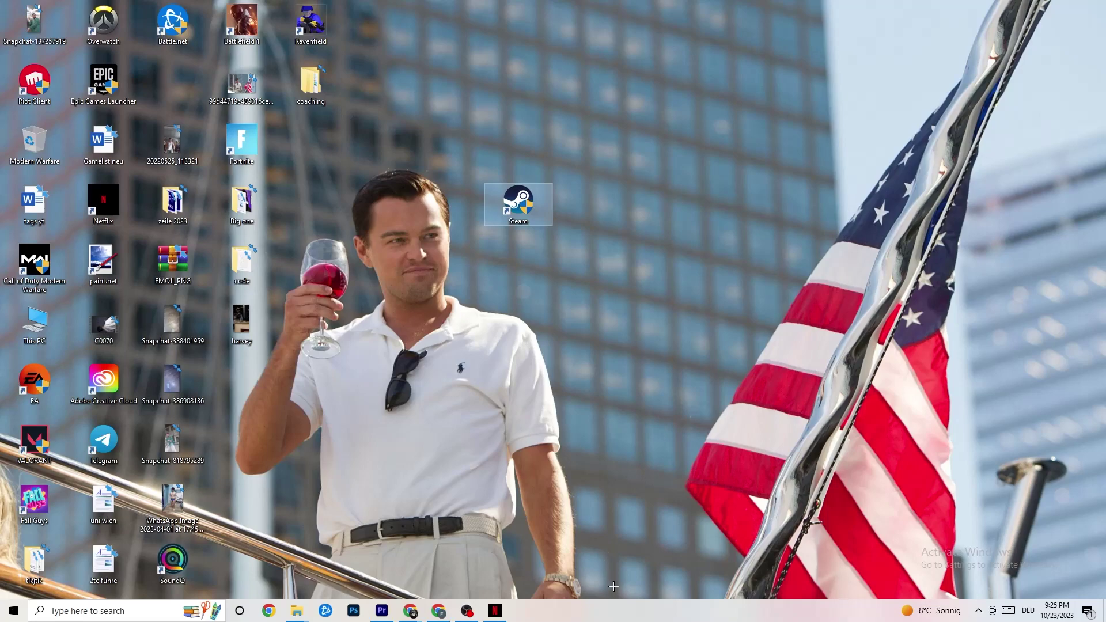
Step: Open Task Manager maximized and review the running processes, including the end-task option for Windows Explorer
{"action": "right_click", "coordinate": [614, 619]}
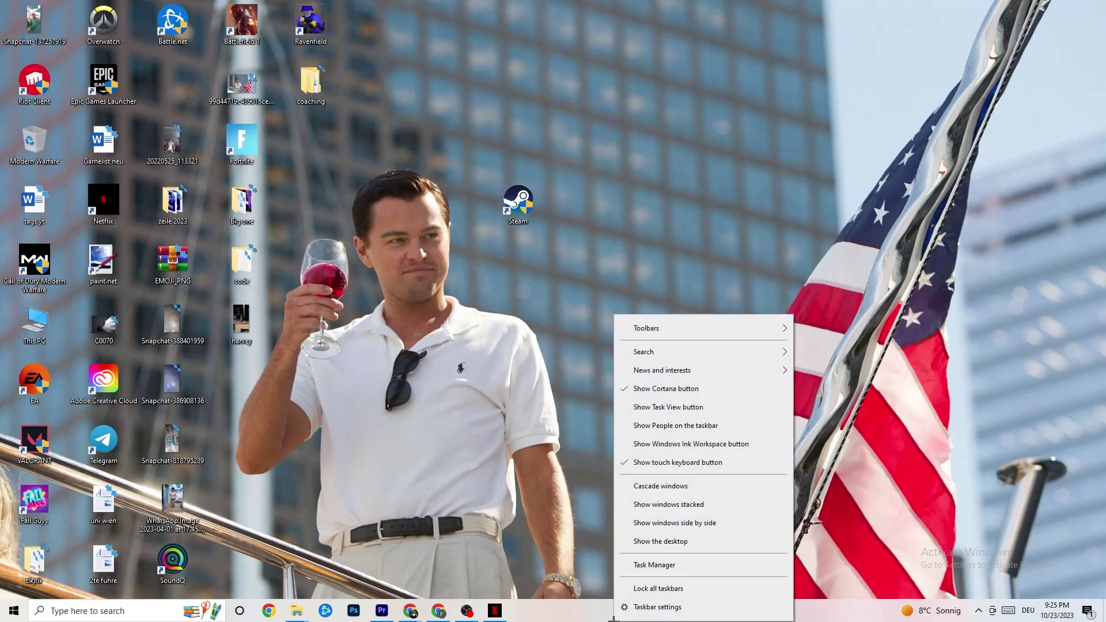
{"action": "left_click", "coordinate": [674, 565]}
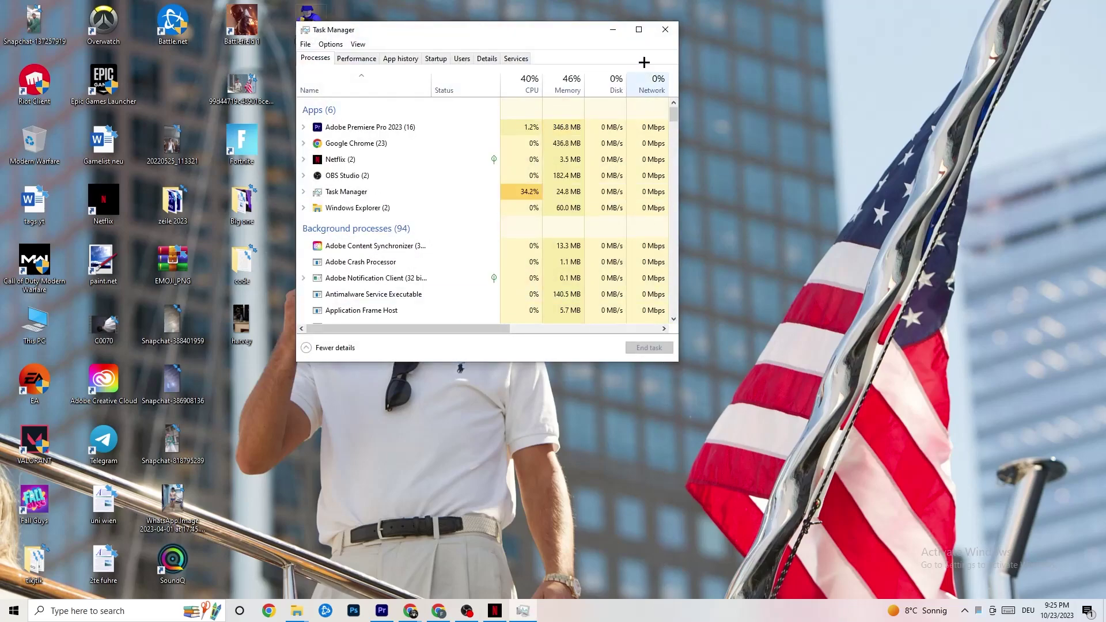
{"action": "double_click", "coordinate": [638, 31]}
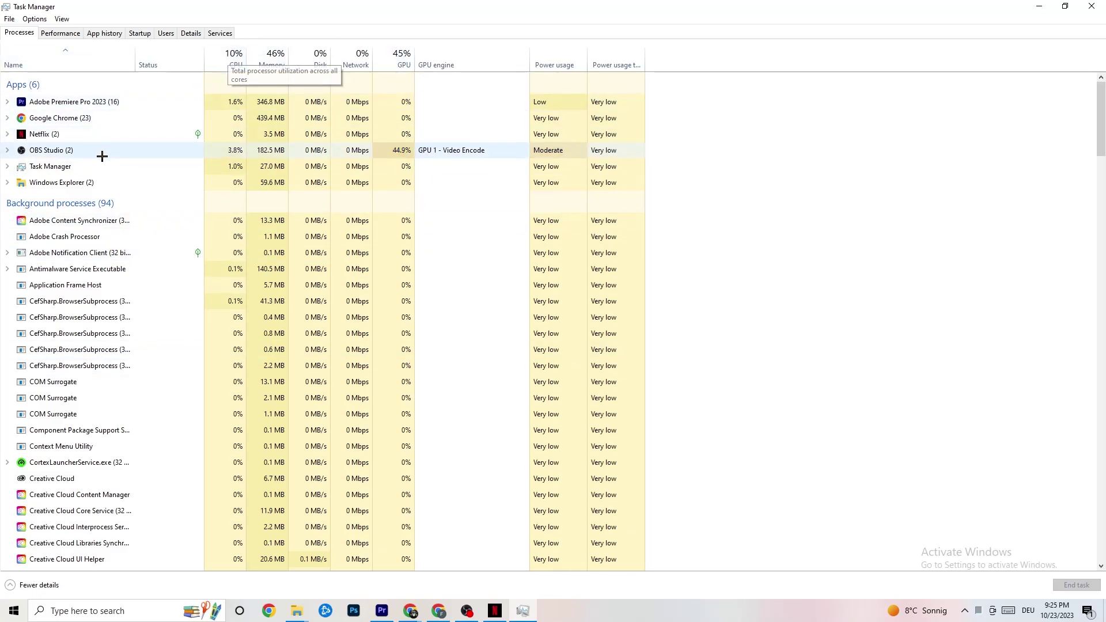
{"action": "right_click", "coordinate": [74, 184]}
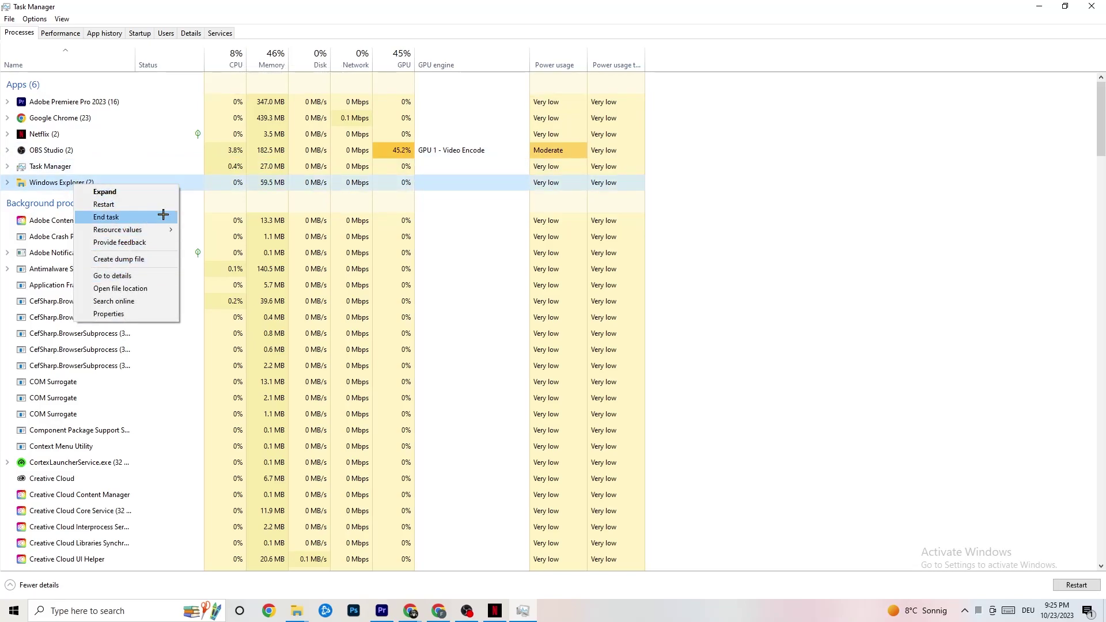
{"action": "left_click", "coordinate": [141, 217]}
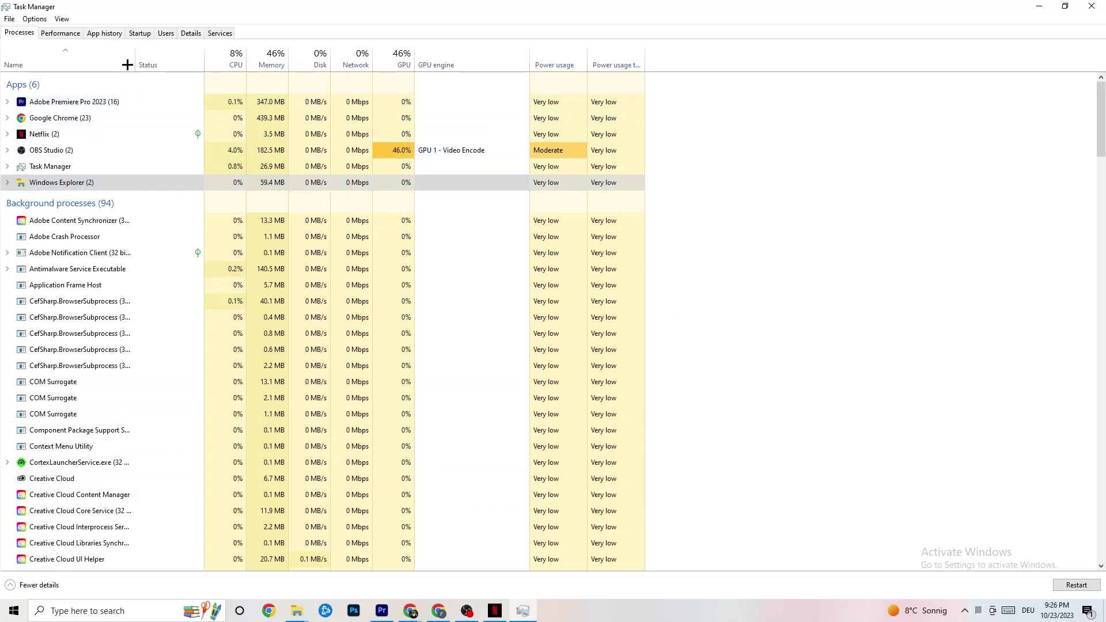
Step: Review the startup apps in Task Manager and the disable option for the enabled Pivot Software support entry
{"action": "left_click", "coordinate": [140, 33]}
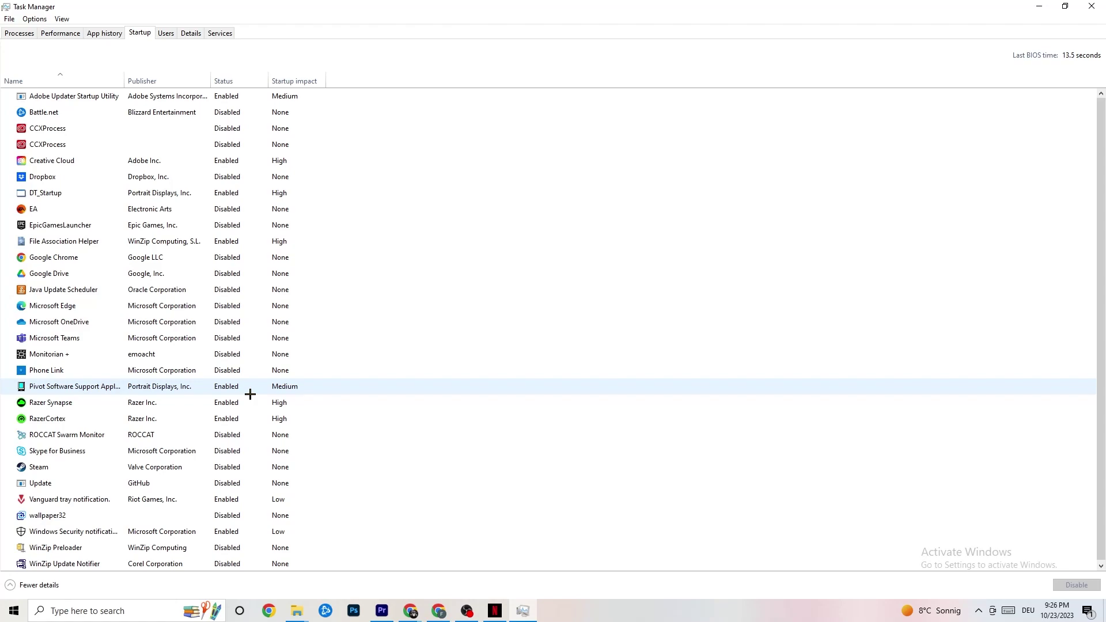
{"action": "right_click", "coordinate": [224, 387]}
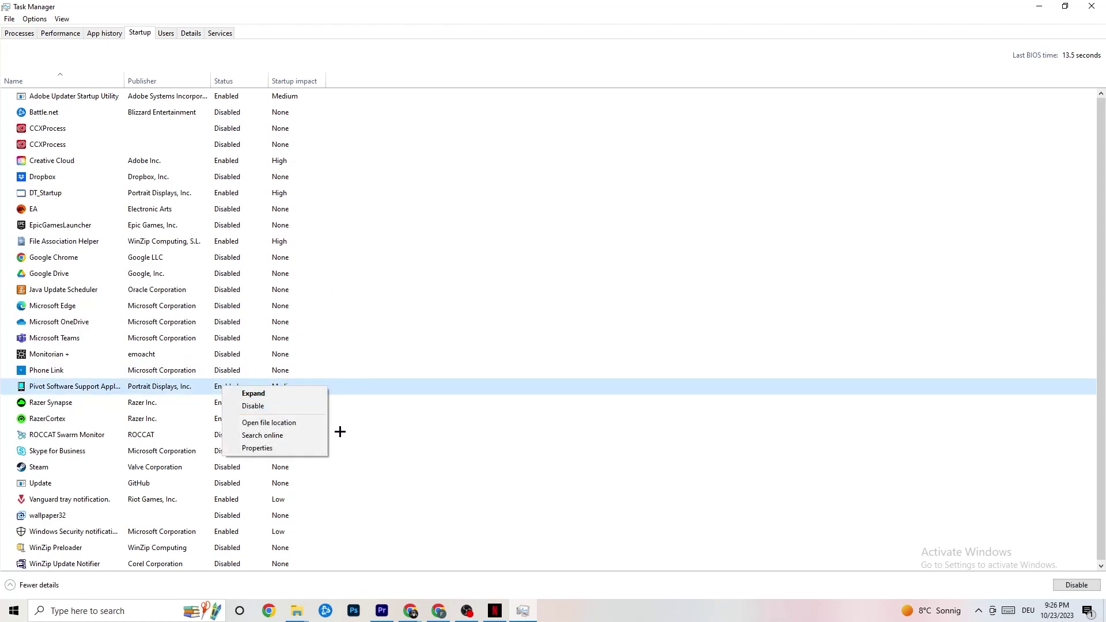
Step: Review the priority options of the Adobe Premiere Pro process in Task Manager's detailed process list, then close Task Manager
{"action": "left_click", "coordinate": [191, 34]}
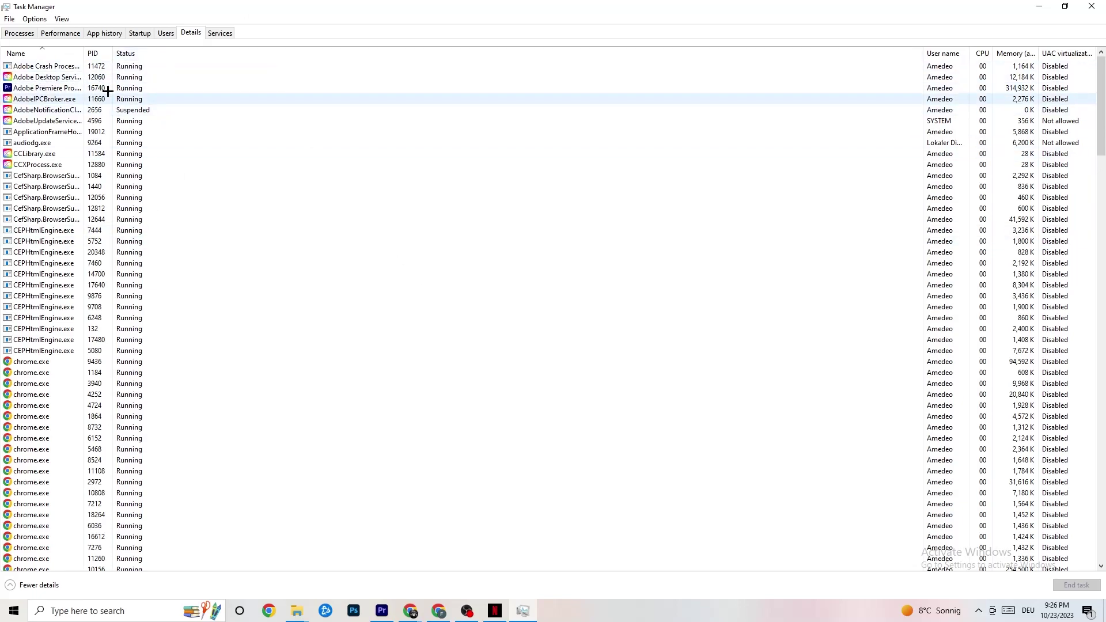
{"action": "right_click", "coordinate": [48, 91]}
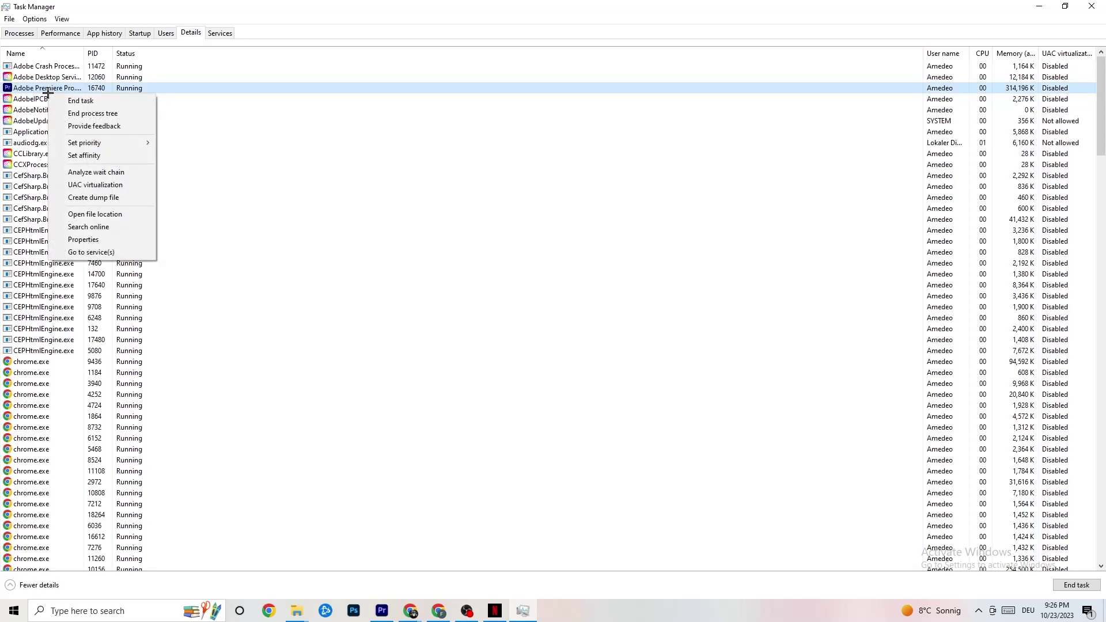
{"action": "mouse_move", "coordinate": [97, 142]}
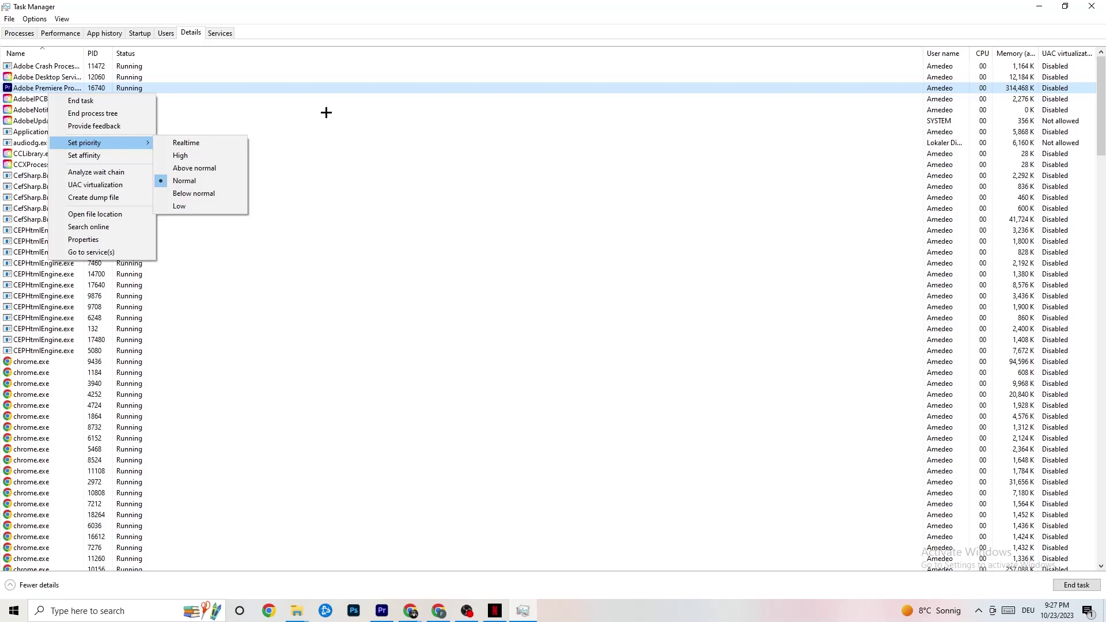
{"action": "left_click", "coordinate": [336, 108]}
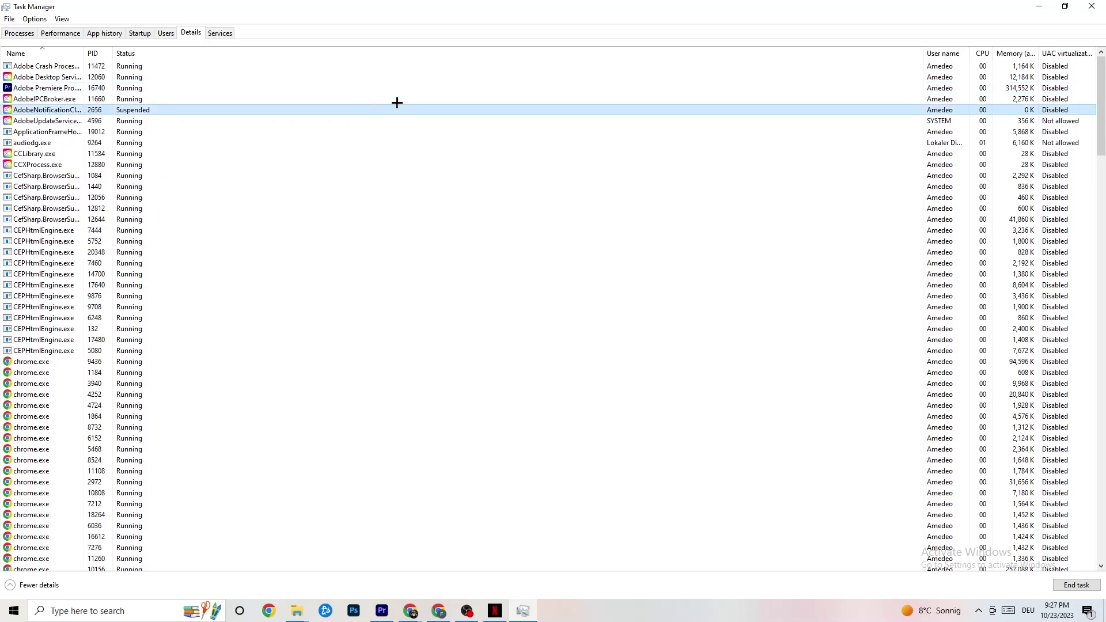
{"action": "left_click", "coordinate": [1092, 5]}
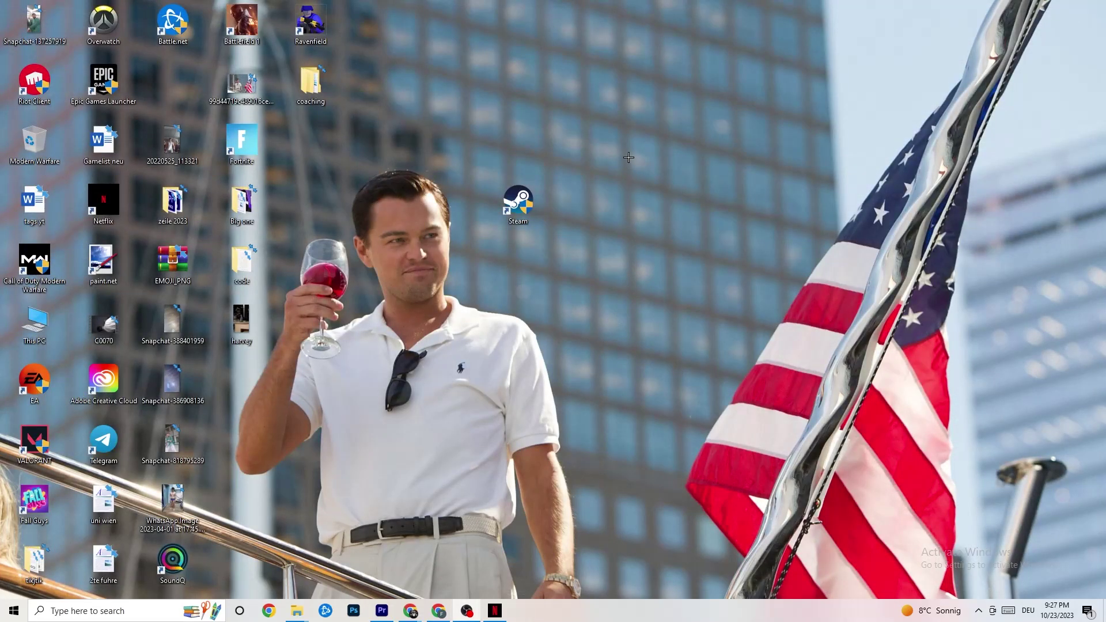
Step: Open NVIDIA Control Panel and review the 3D image settings with preview, including the advanced and preference-based options
{"action": "right_click", "coordinate": [618, 110]}
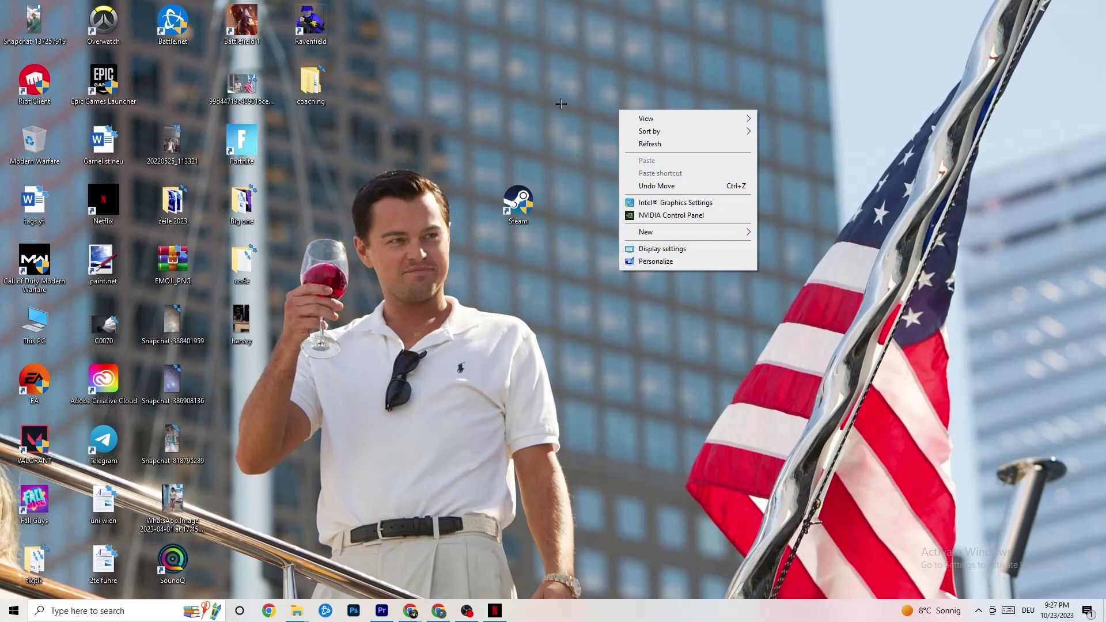
{"action": "left_click", "coordinate": [656, 218]}
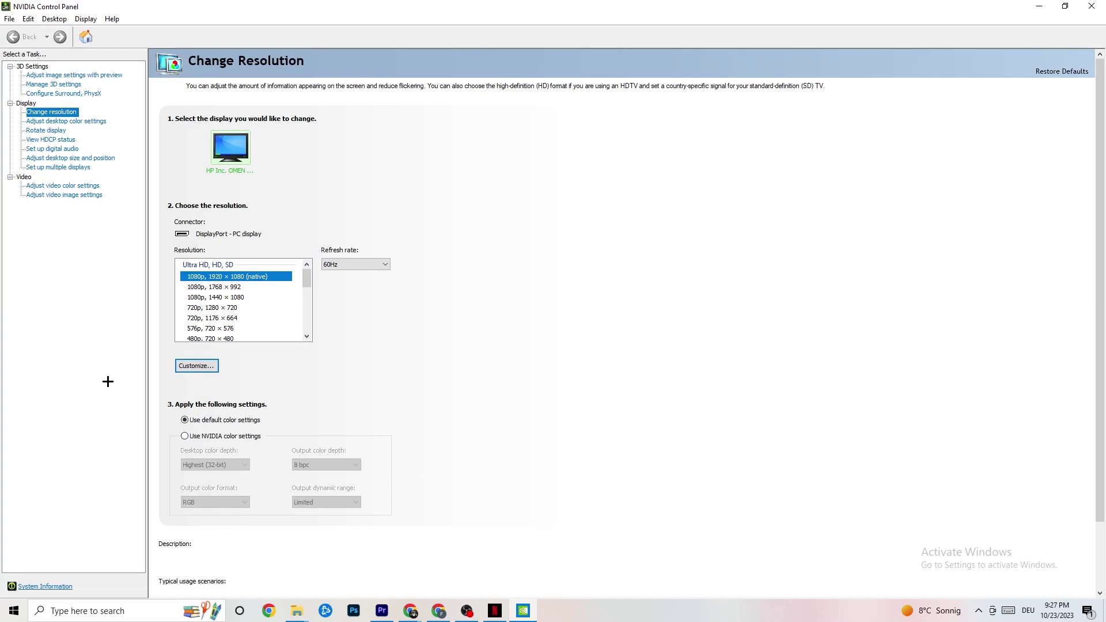
{"action": "left_click", "coordinate": [62, 77]}
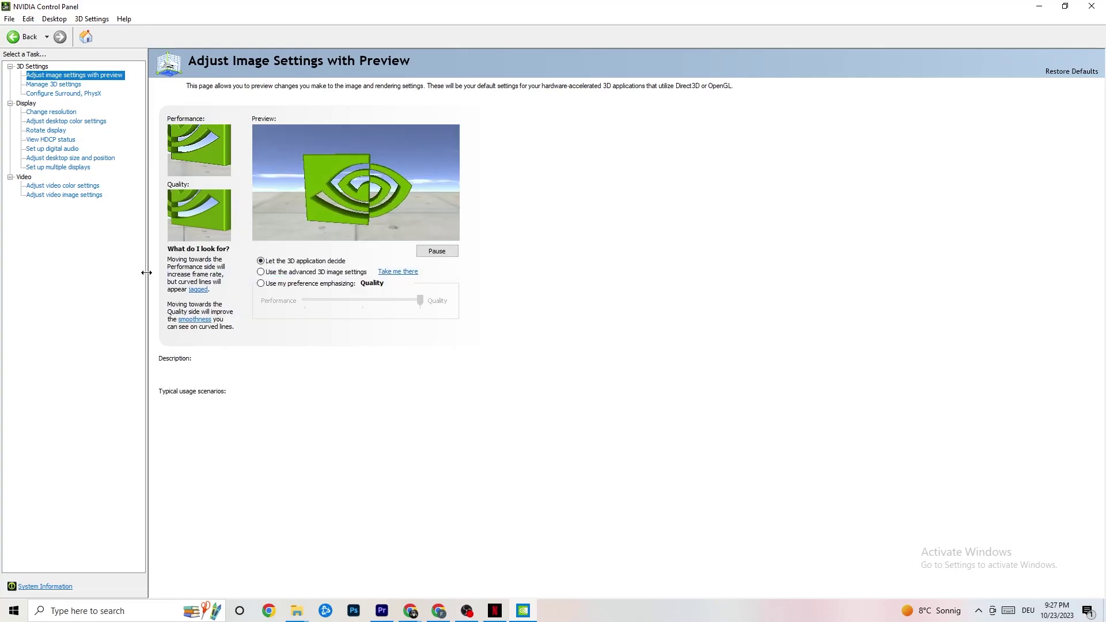
{"action": "mouse_move", "coordinate": [393, 273]}
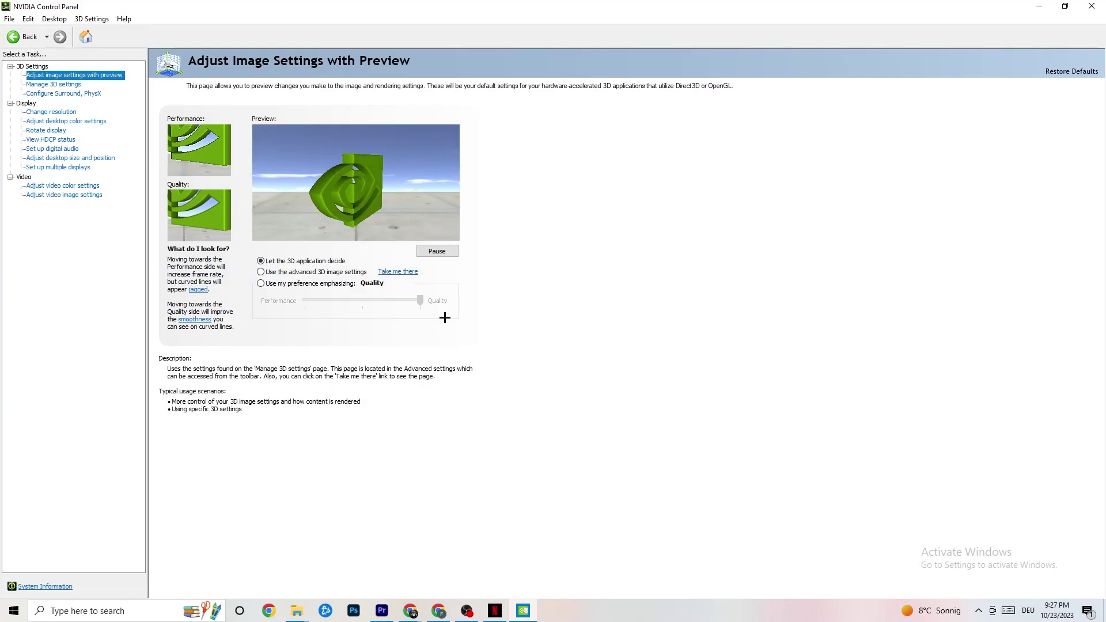
{"action": "mouse_move", "coordinate": [263, 284]}
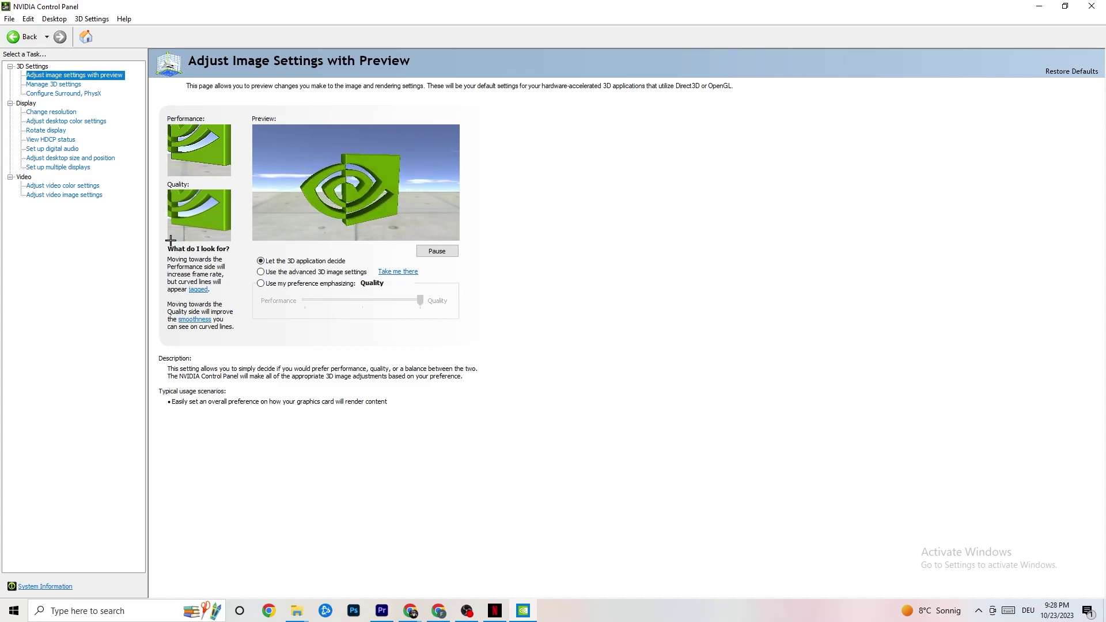
Step: Review the display's resolution and refresh rate settings, then close NVIDIA Control Panel
{"action": "left_click", "coordinate": [38, 112]}
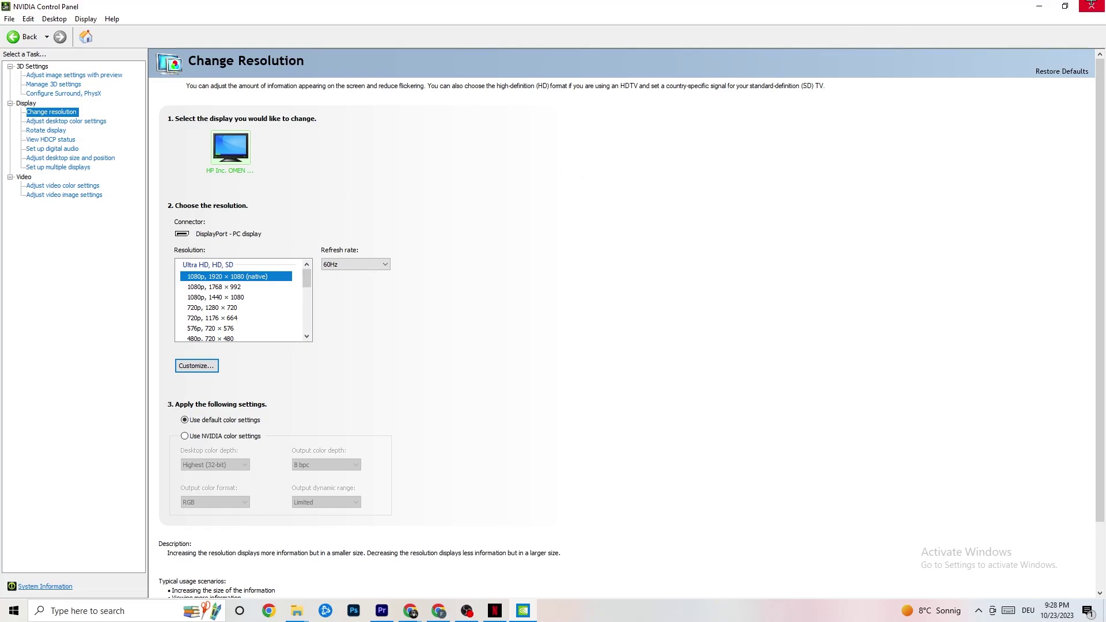
{"action": "left_click", "coordinate": [1091, 6]}
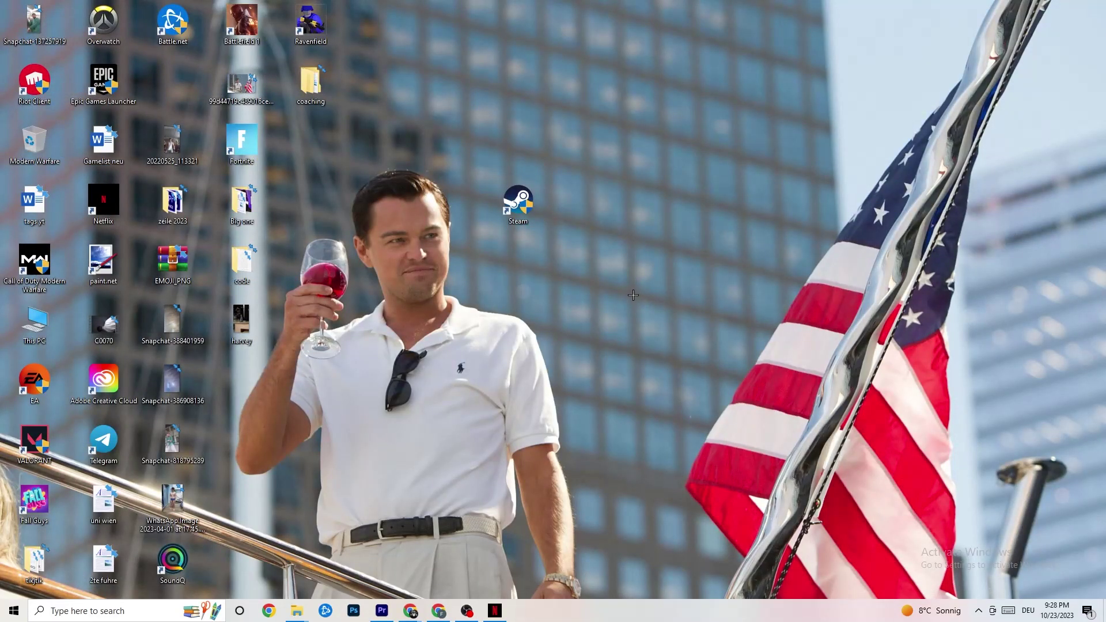